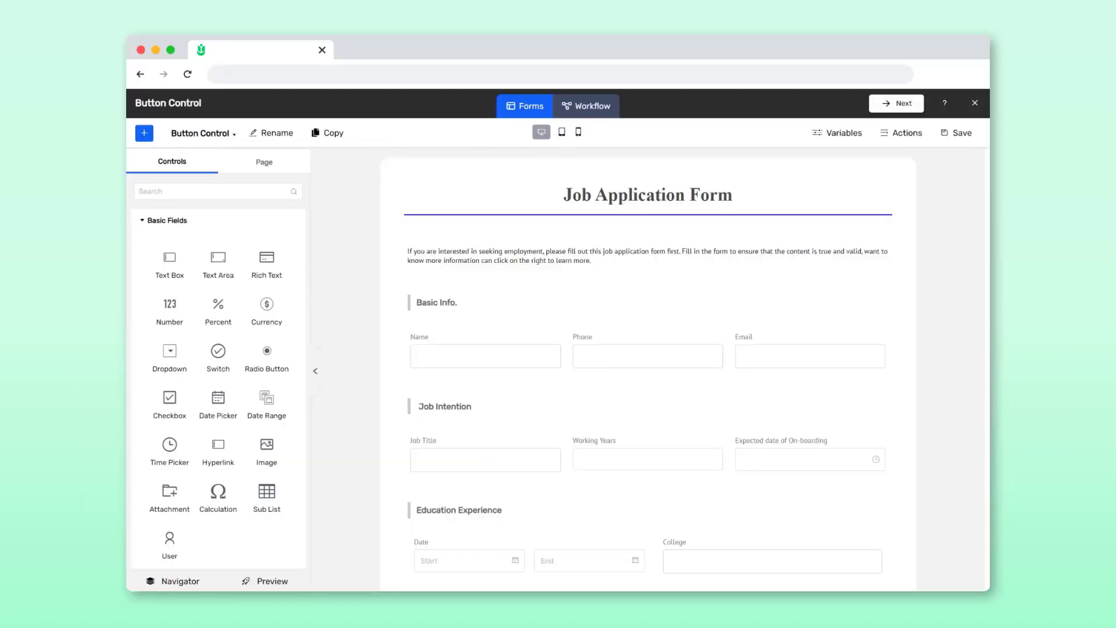
Add a Button control beside the introductory text under the Job Application Form title.
scroll(963, 431, "down", 6)
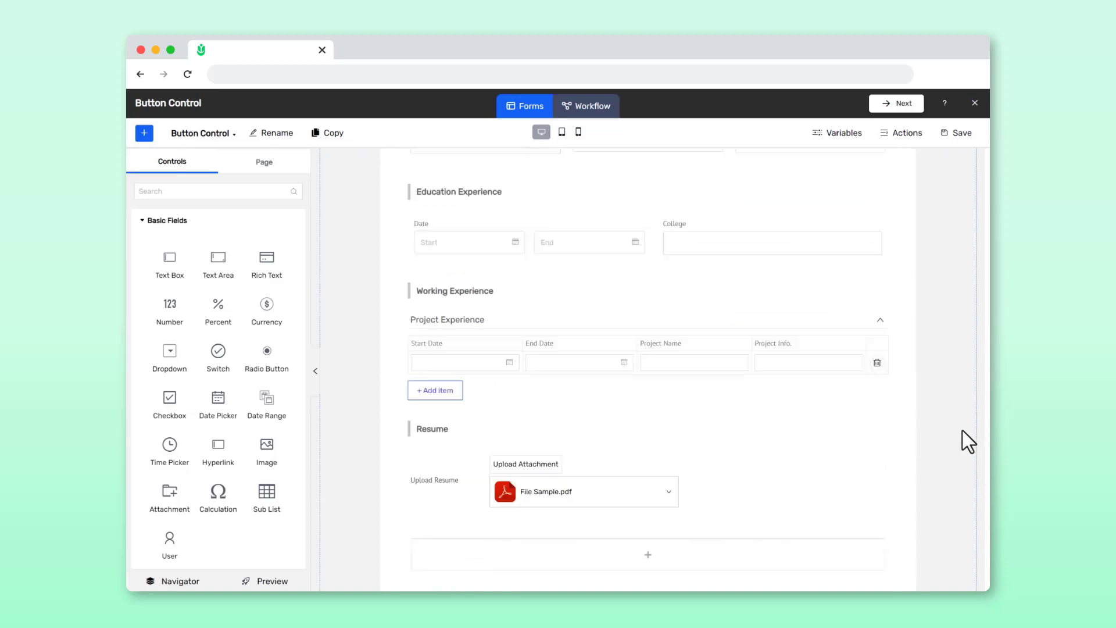
scroll(963, 431, "up", 6)
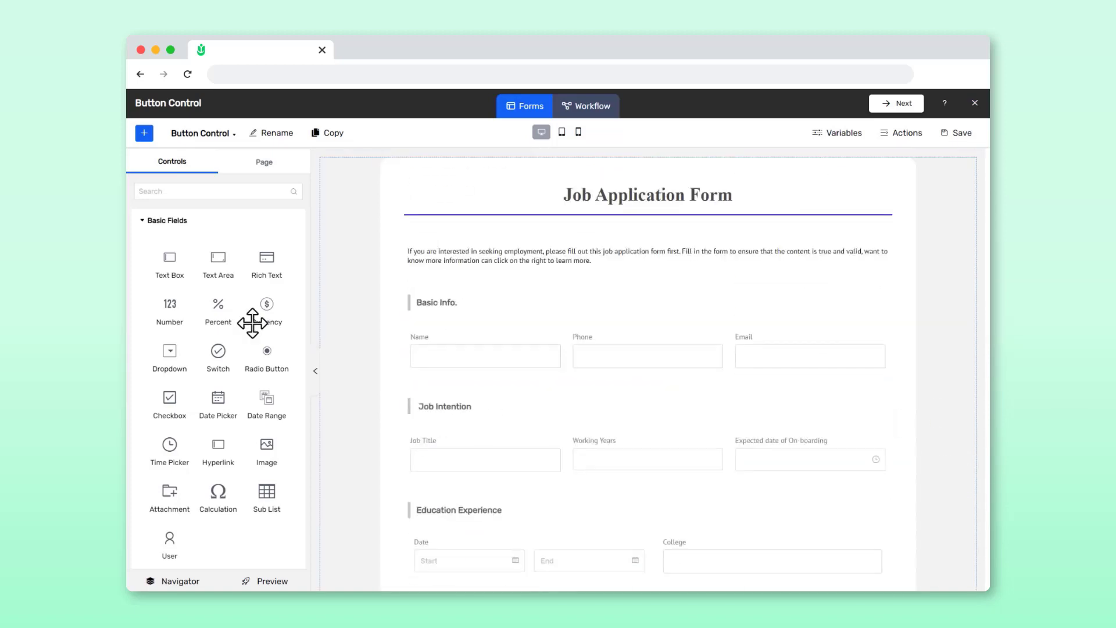
scroll(192, 273, "down", 5)
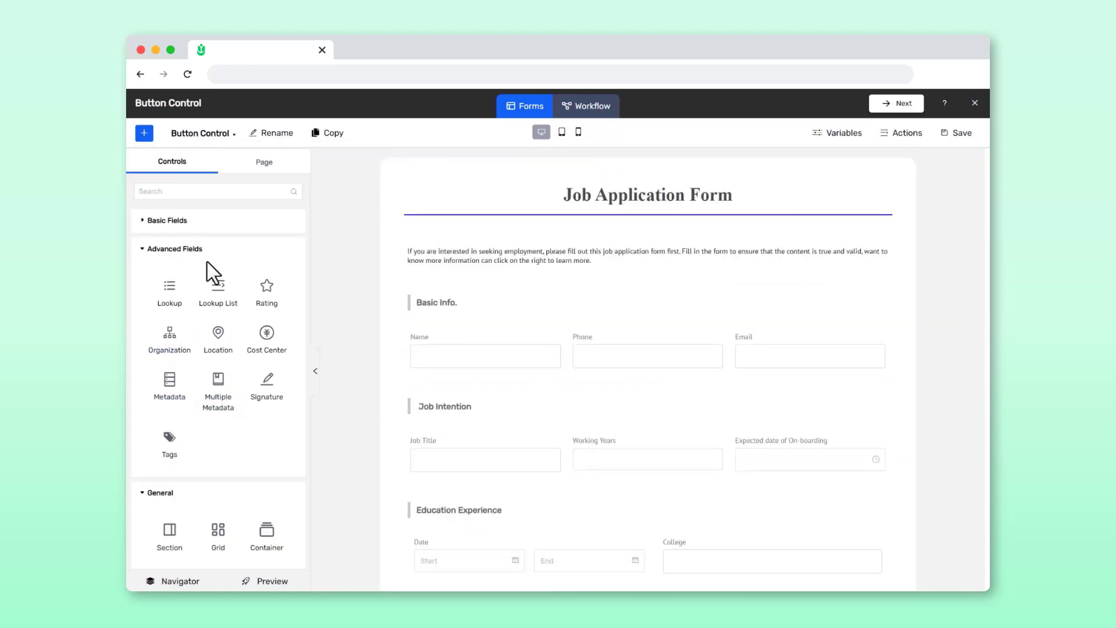
scroll(198, 348, "down", 5)
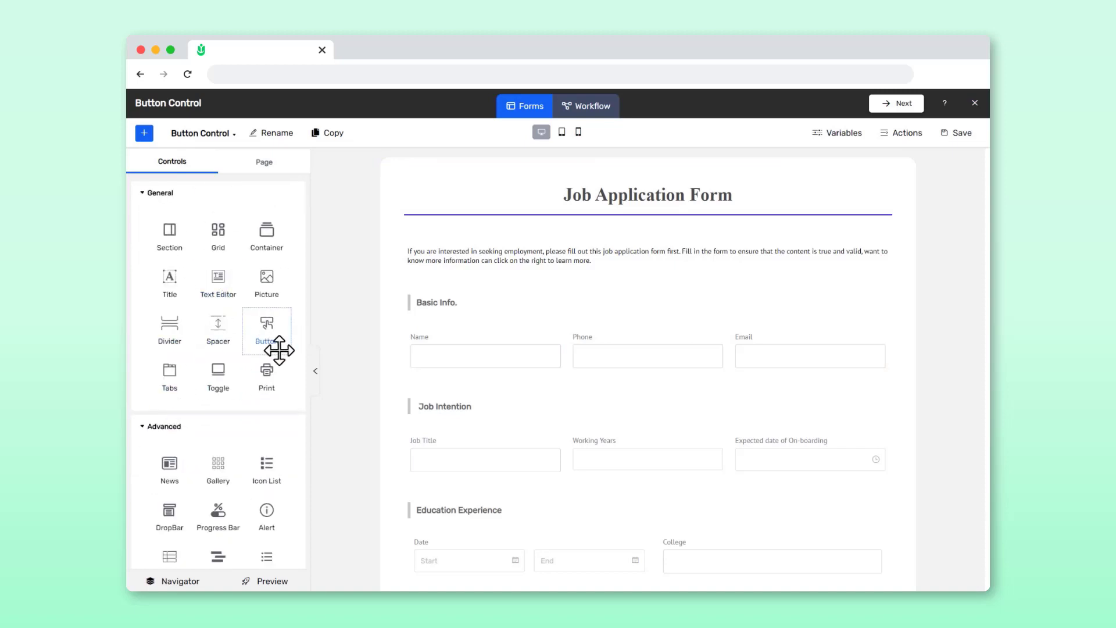
left_click_drag(280, 351, 563, 266)
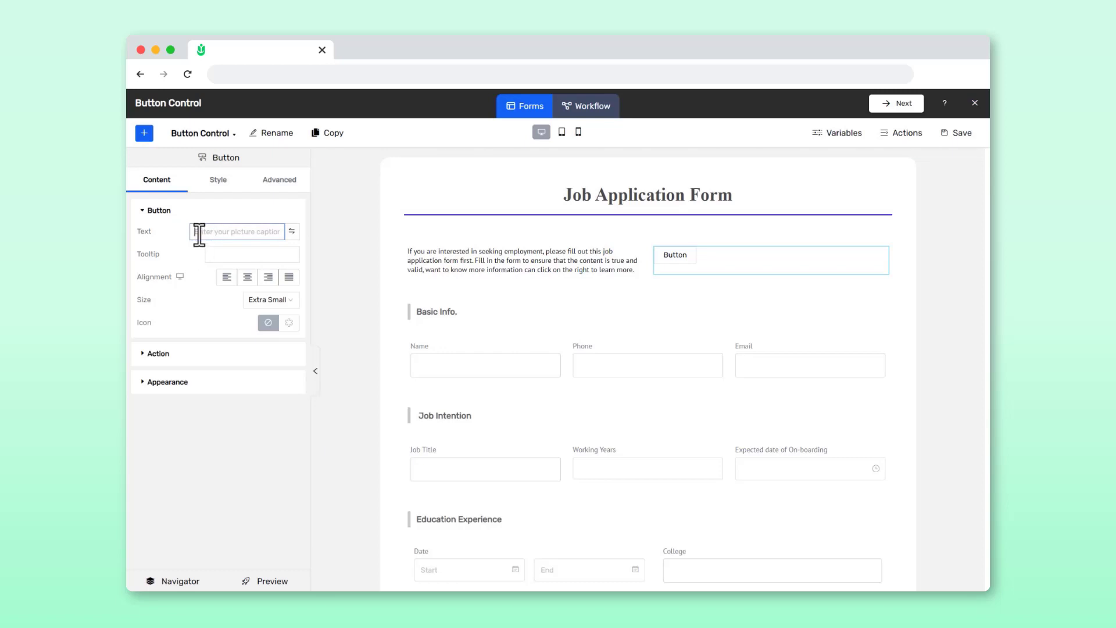
Set the button's text to "Learn more" and its tooltip to "Click to go to the official website to learn more about the positions.".
type("Learn more")
left_click(229, 254)
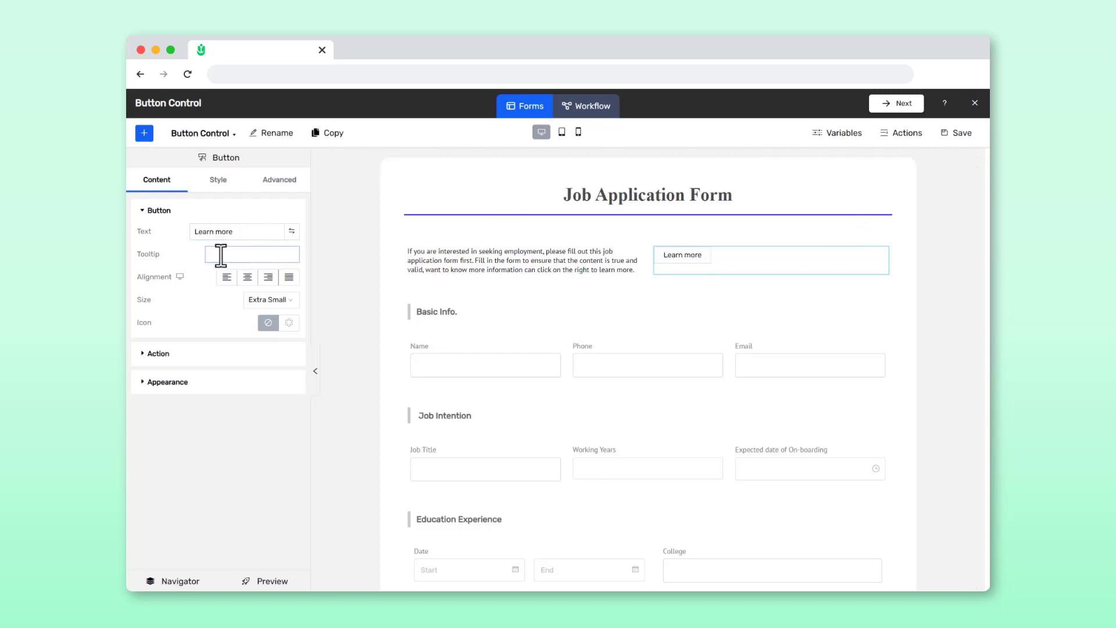
key("ctrl+v")
left_click(184, 250)
mouse_move(684, 258)
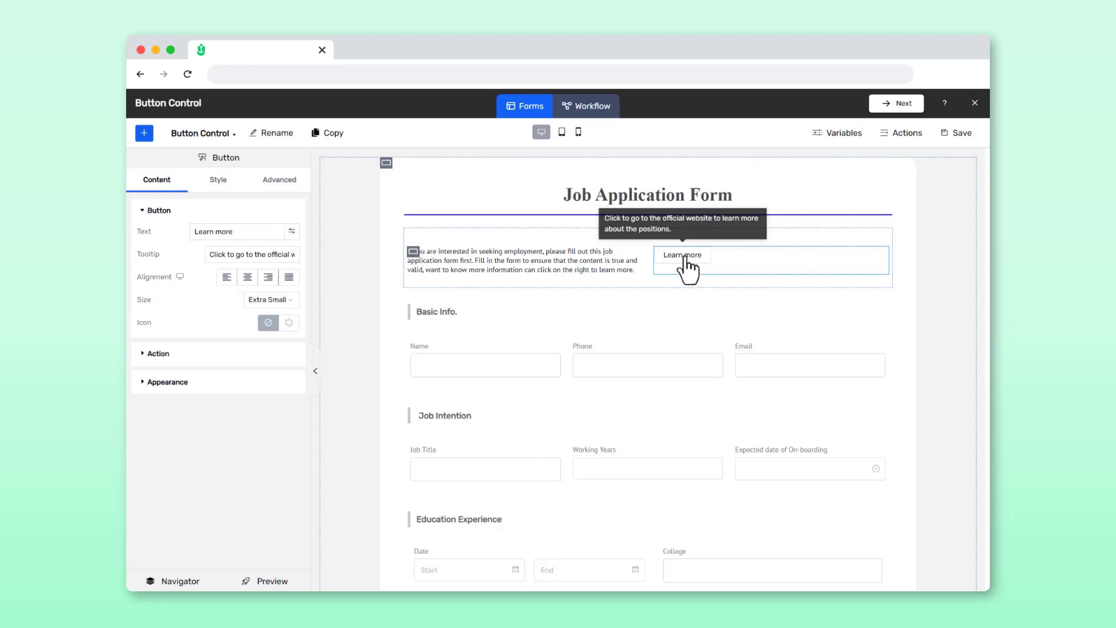
Try the center, right and justified alignments for the Learn more button and settle on right alignment.
left_click(247, 278)
left_click(270, 278)
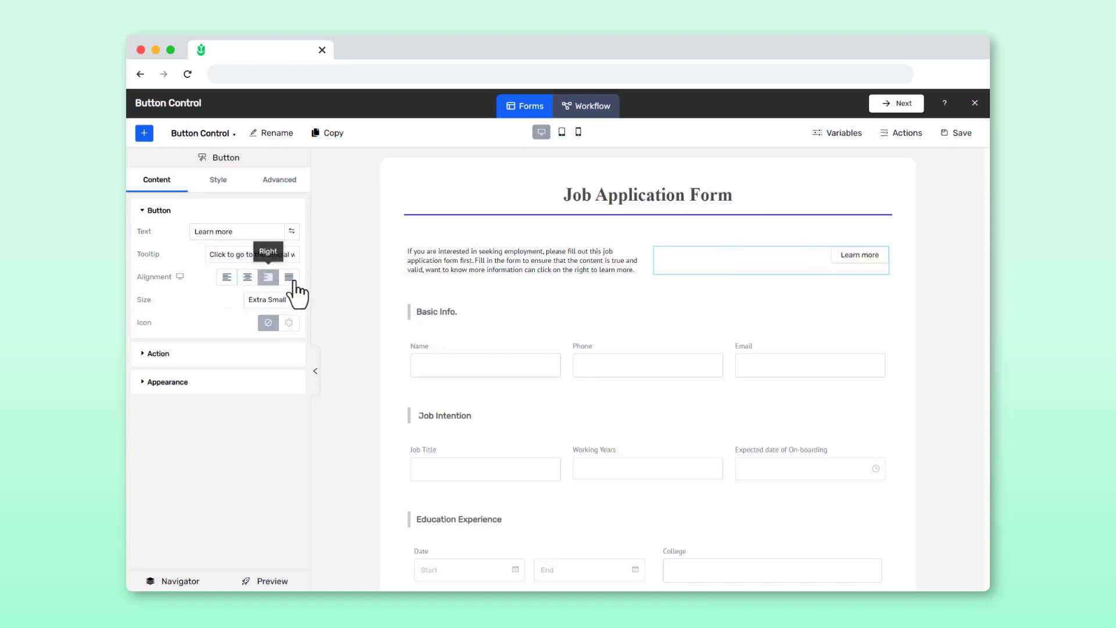
left_click(282, 280)
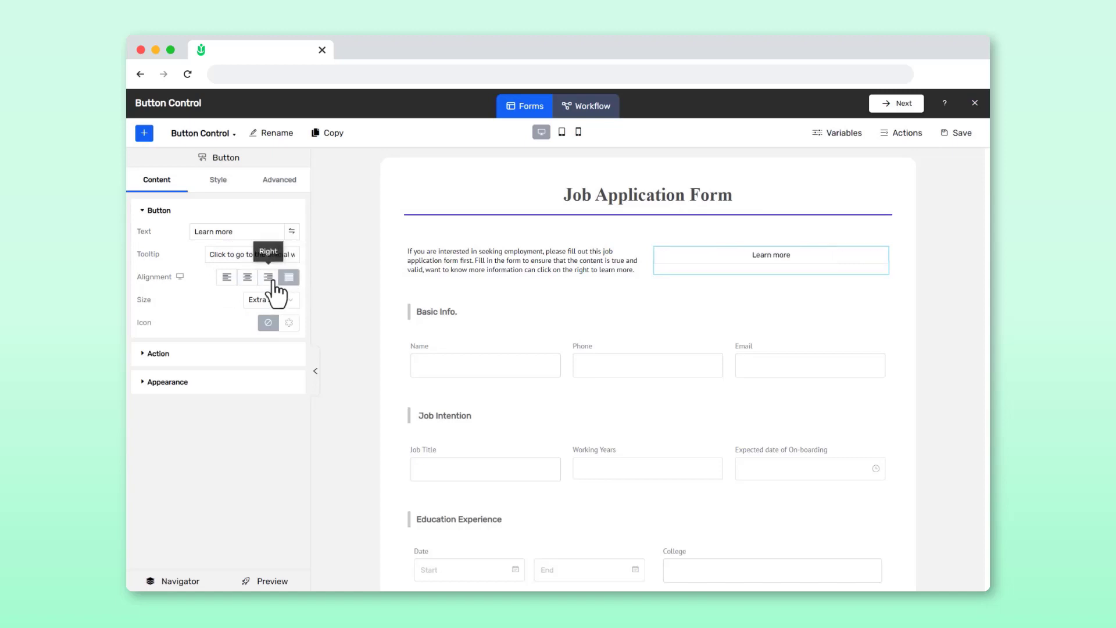
left_click(270, 279)
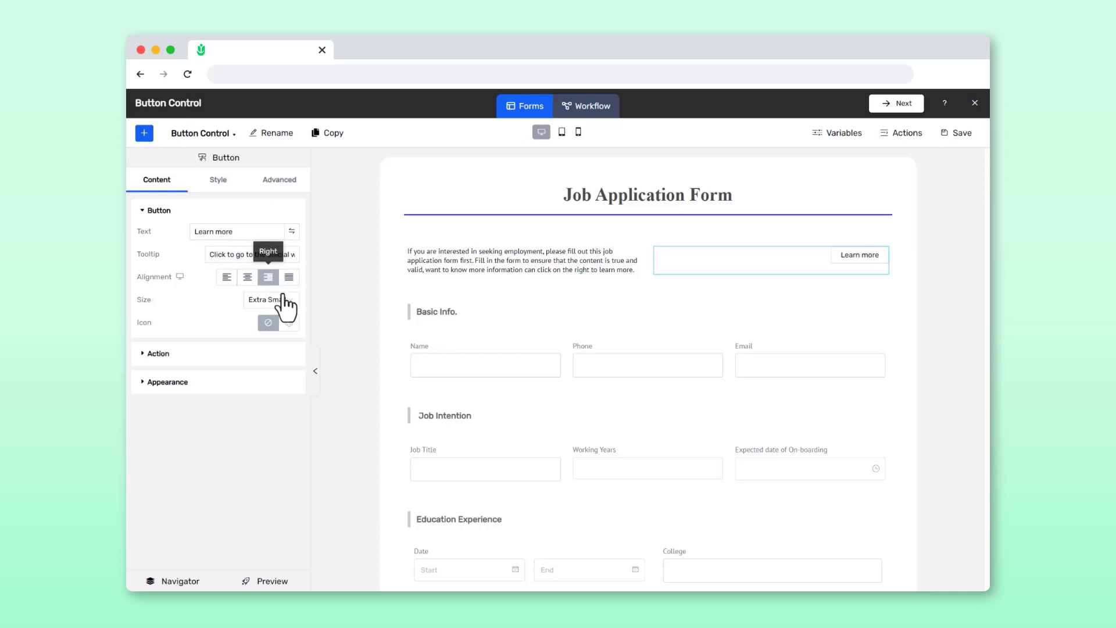
Try the Large and Extra Large sizes for the Learn more button and settle on Medium.
left_click(279, 300)
left_click(274, 378)
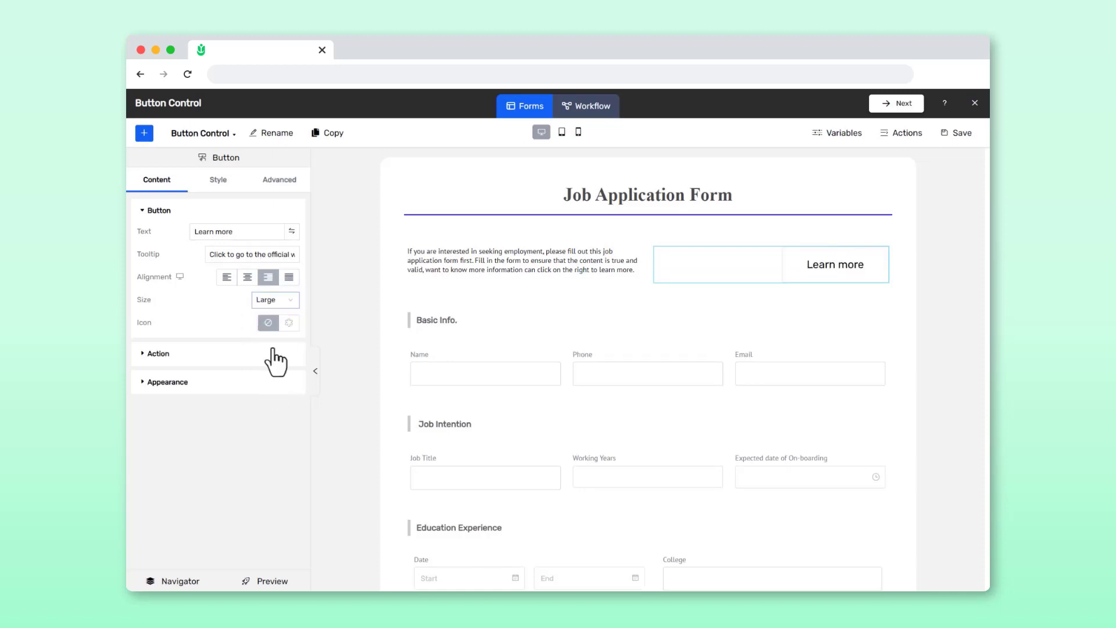
left_click(283, 301)
left_click(275, 397)
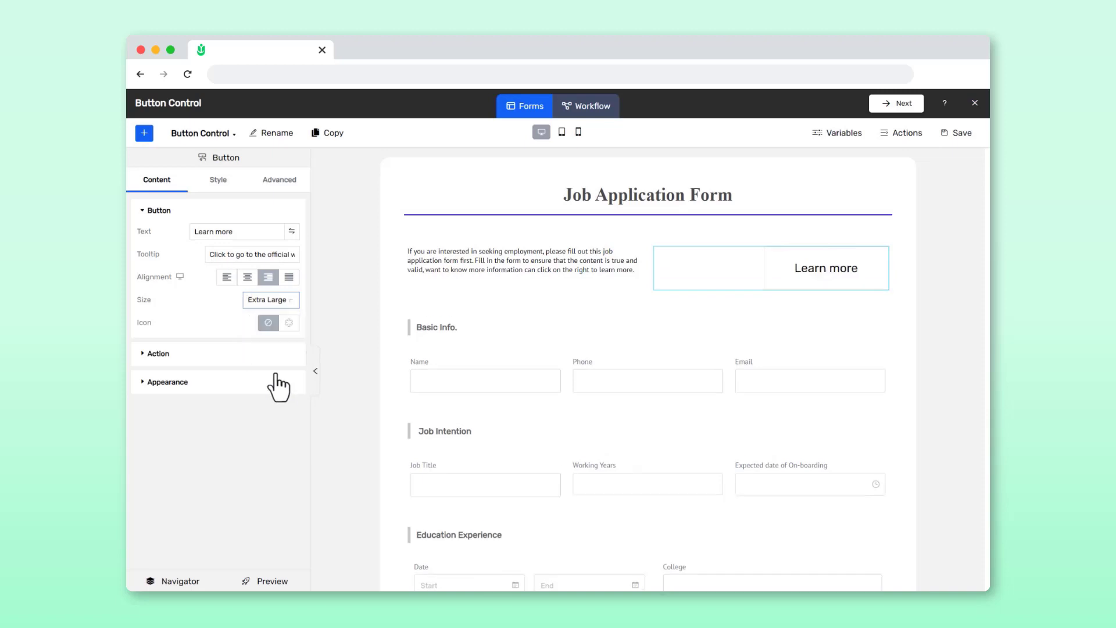
left_click(285, 302)
left_click(273, 362)
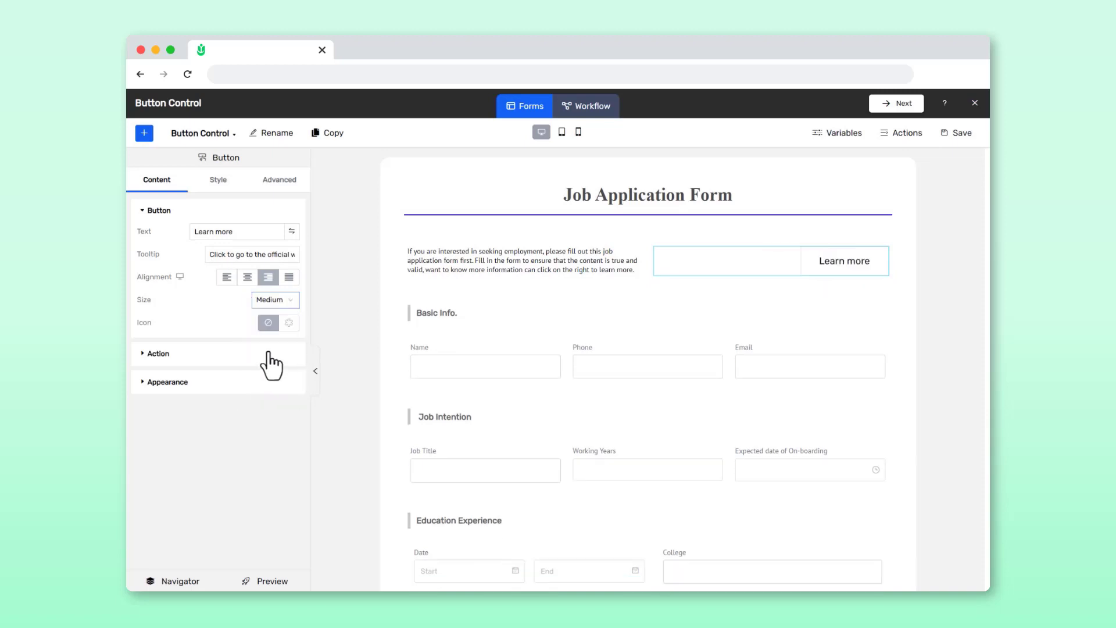
left_click(271, 354)
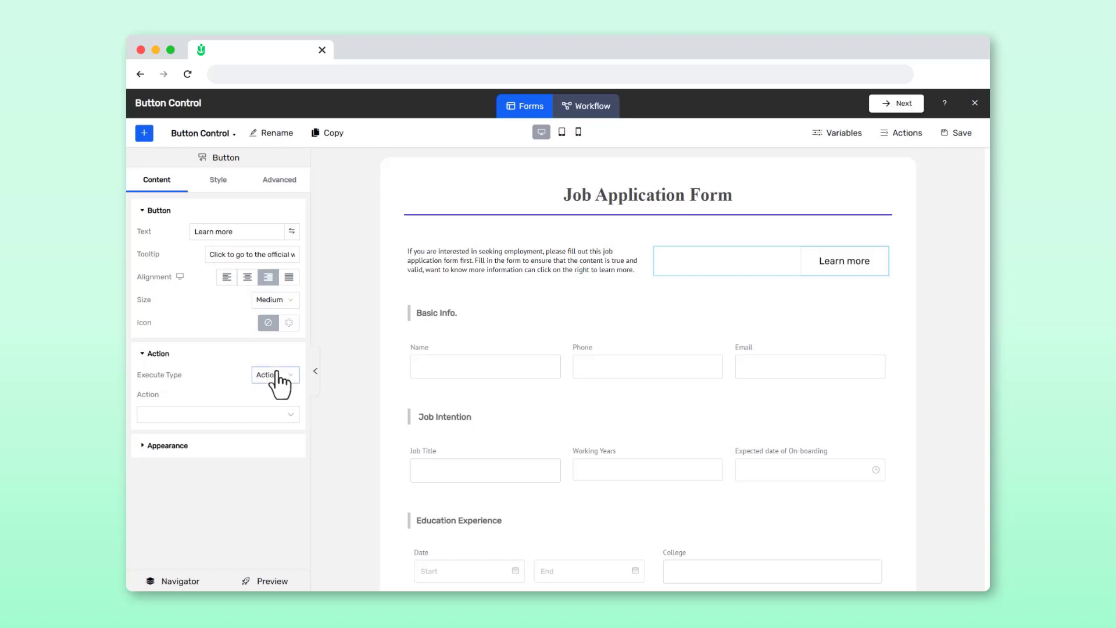
left_click(275, 375)
left_click(275, 395)
left_click(275, 378)
left_click(274, 416)
left_click(244, 414)
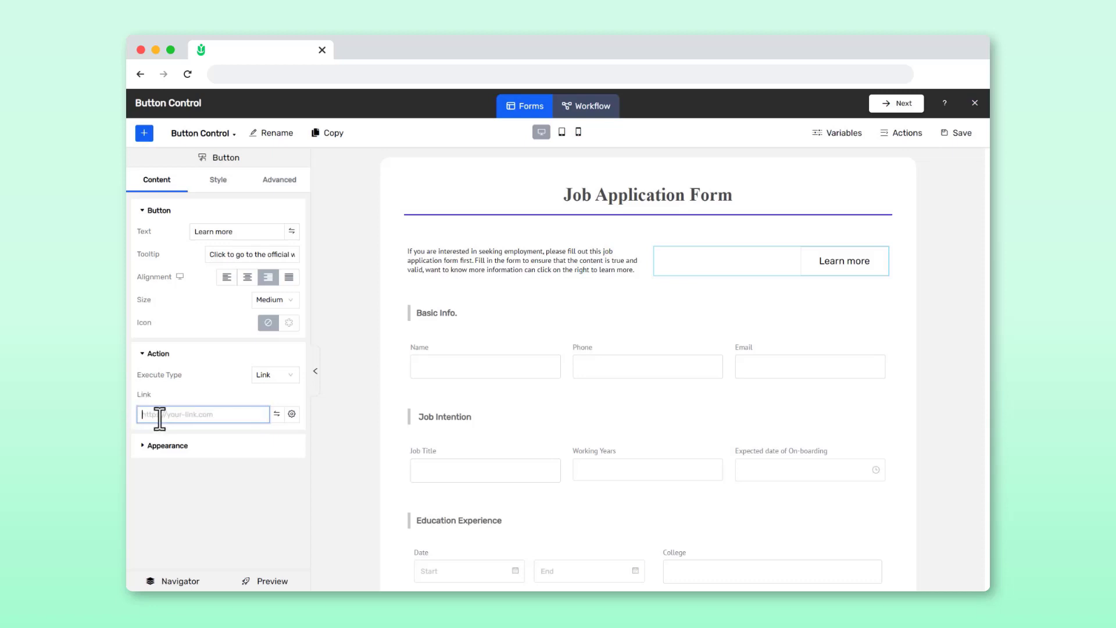
type("https://www.yeeflow.com/")
left_click(212, 496)
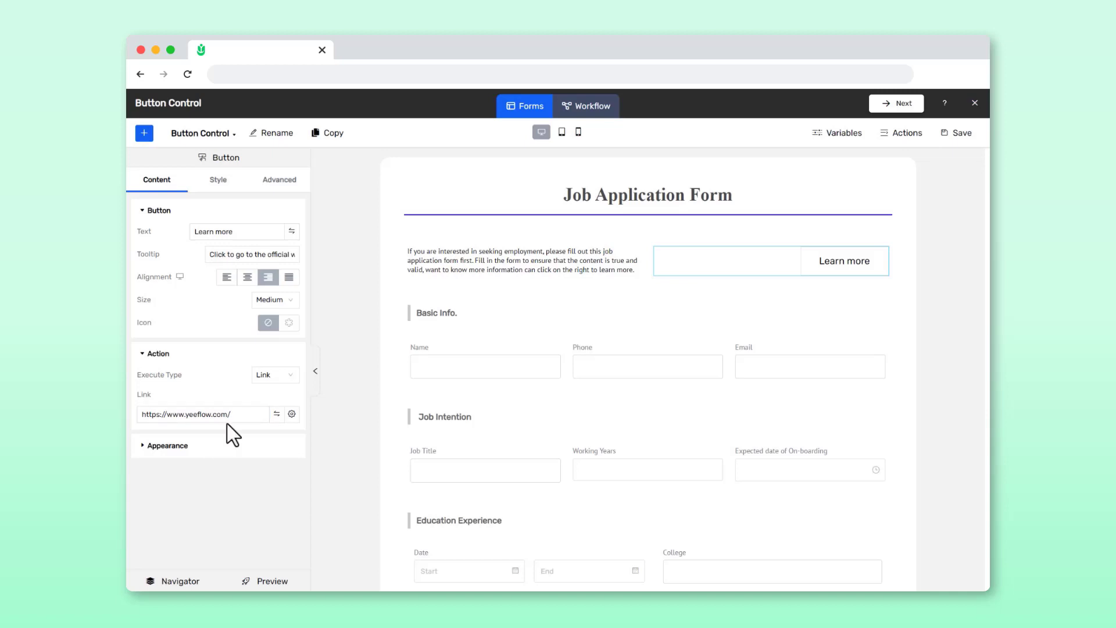
left_click(292, 414)
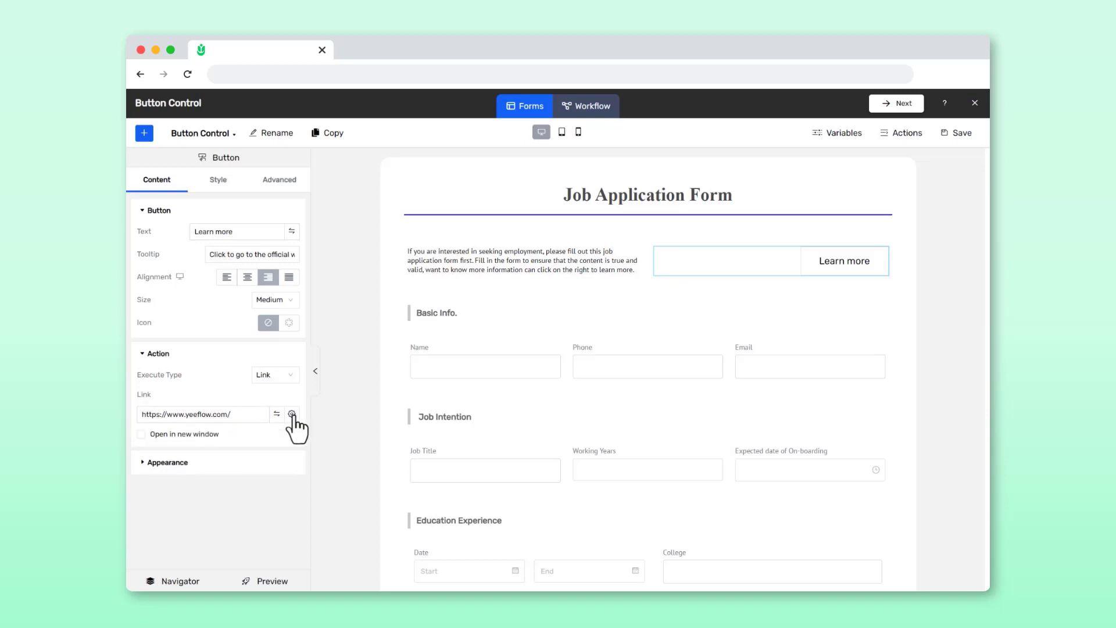
left_click(141, 434)
Set the Learn more button's normal-state text color to white (FFFFFF).
left_click(219, 181)
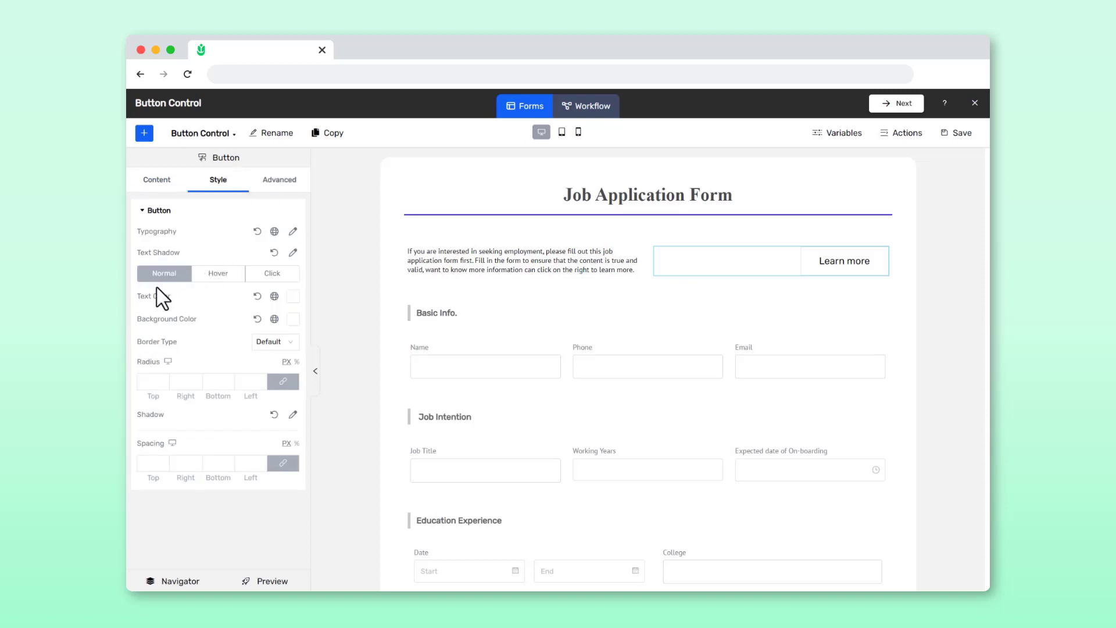
left_click(293, 298)
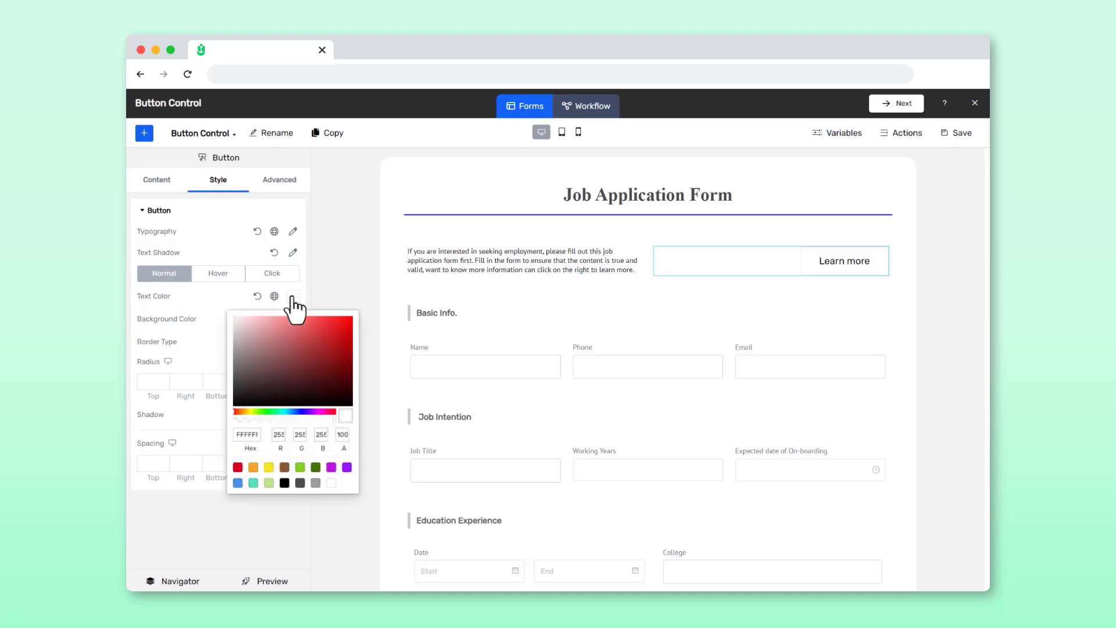
left_click(331, 483)
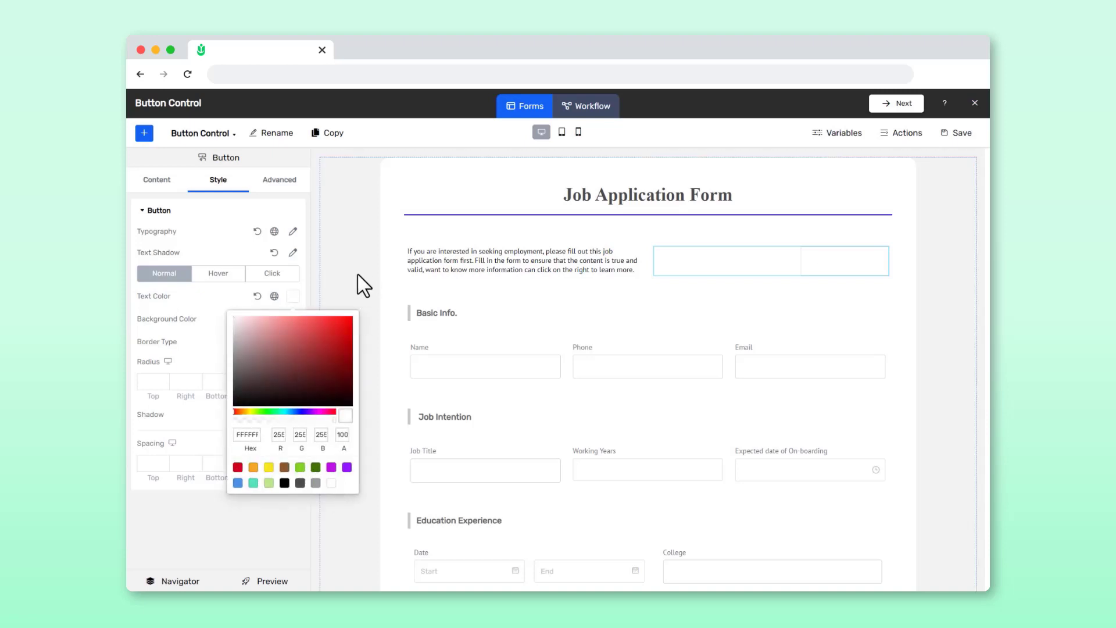
left_click(317, 271)
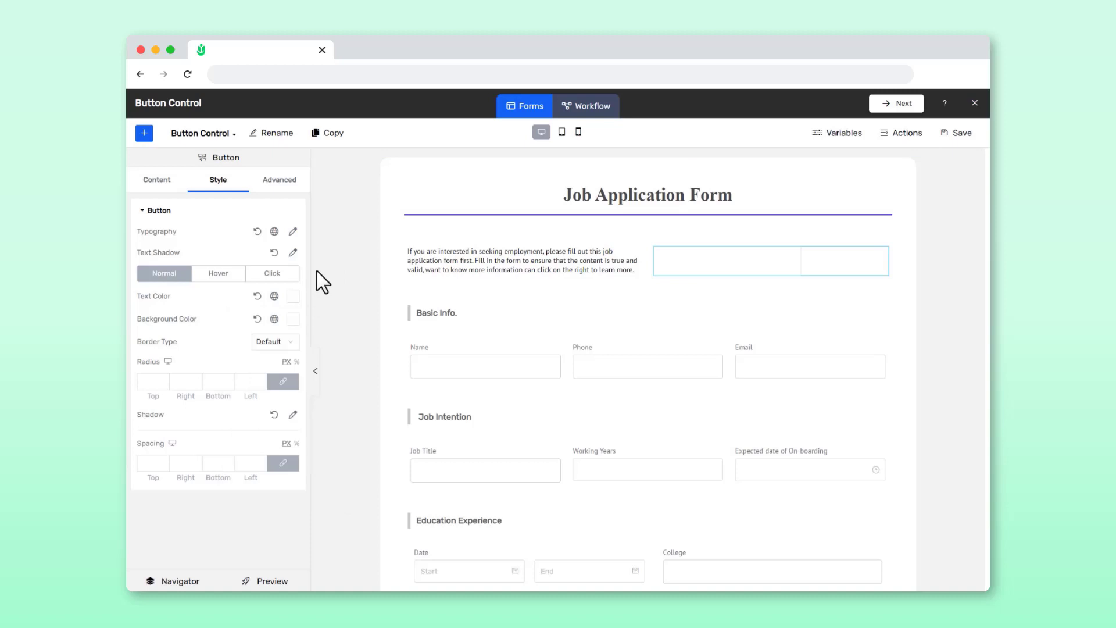
Set the Learn more button's normal-state background color to hex 4738E4.
left_click(293, 320)
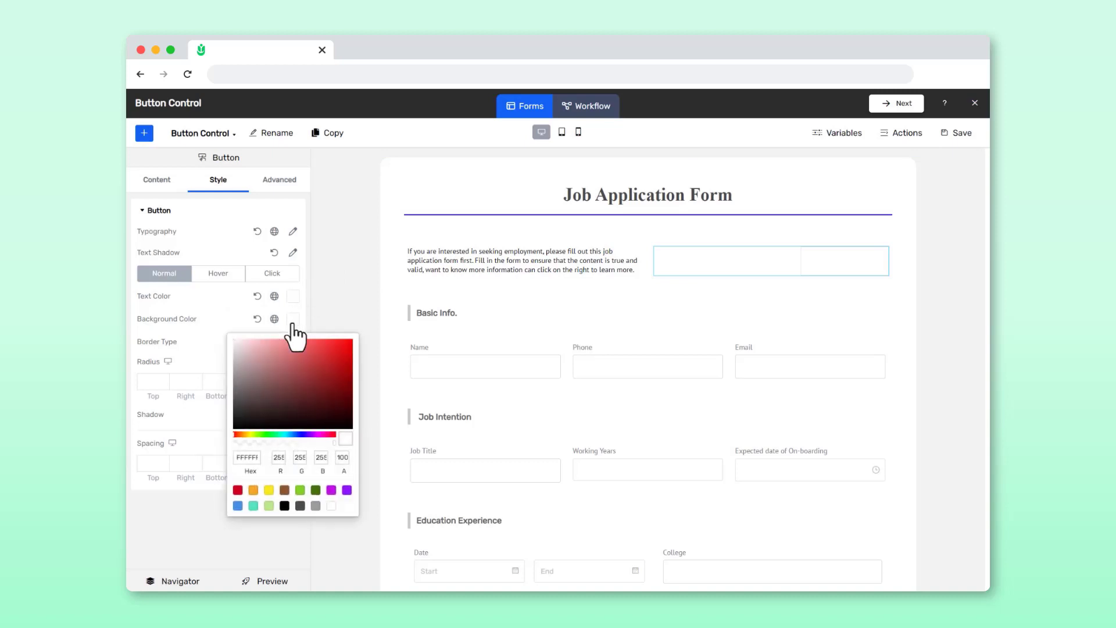
double_click(244, 457)
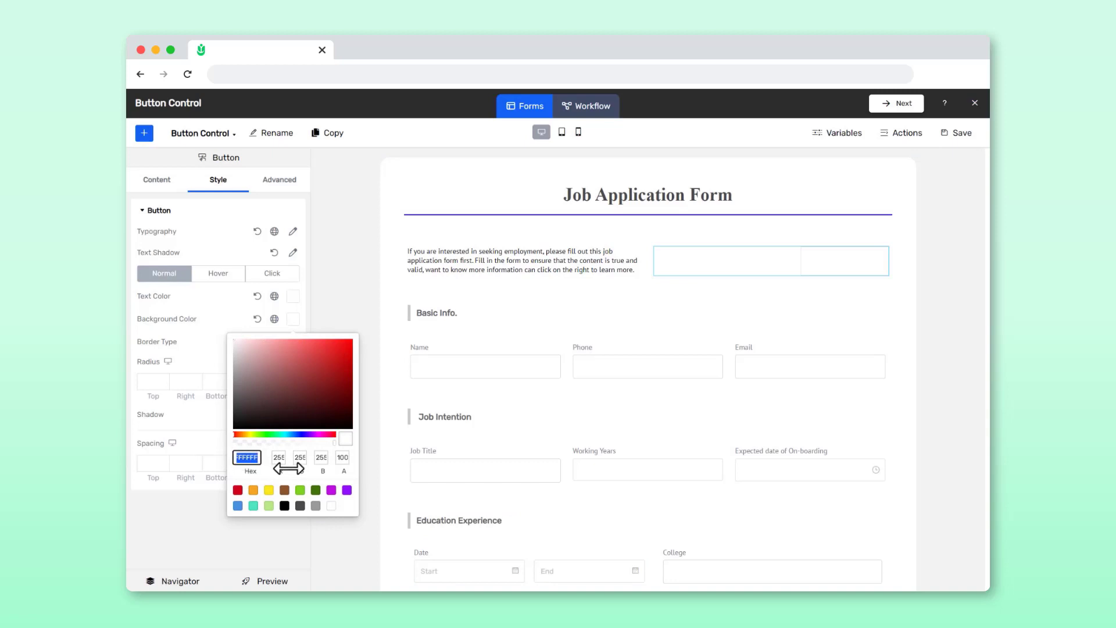
type("4738E4")
left_click(264, 539)
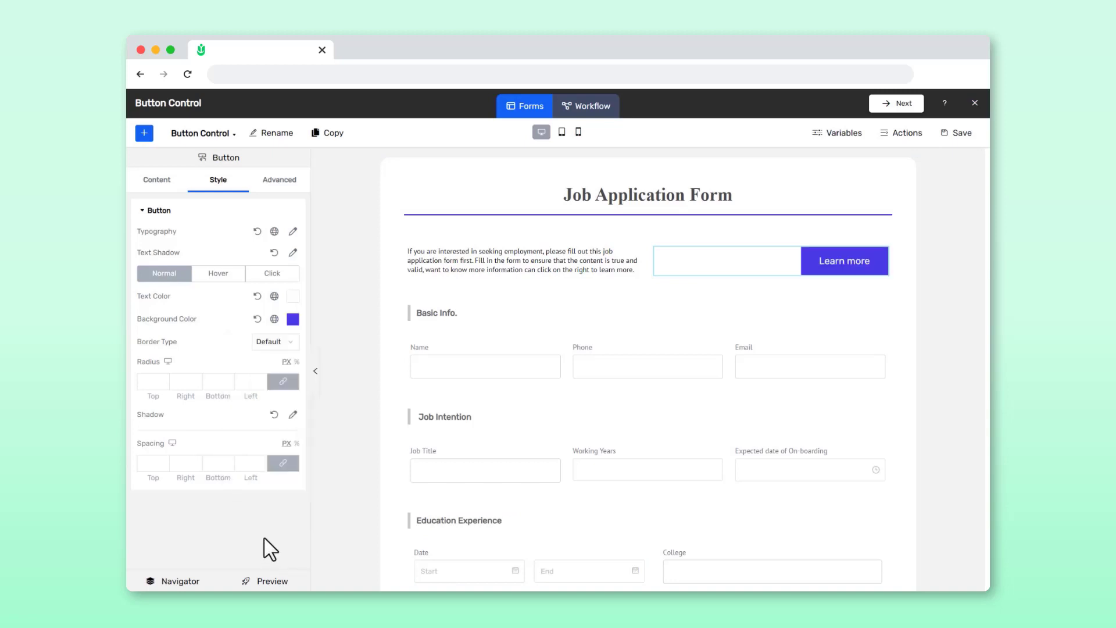
Try solid and dashed borders of width 10 on the Learn more button and restore the Default border type.
left_click(279, 341)
left_click(274, 404)
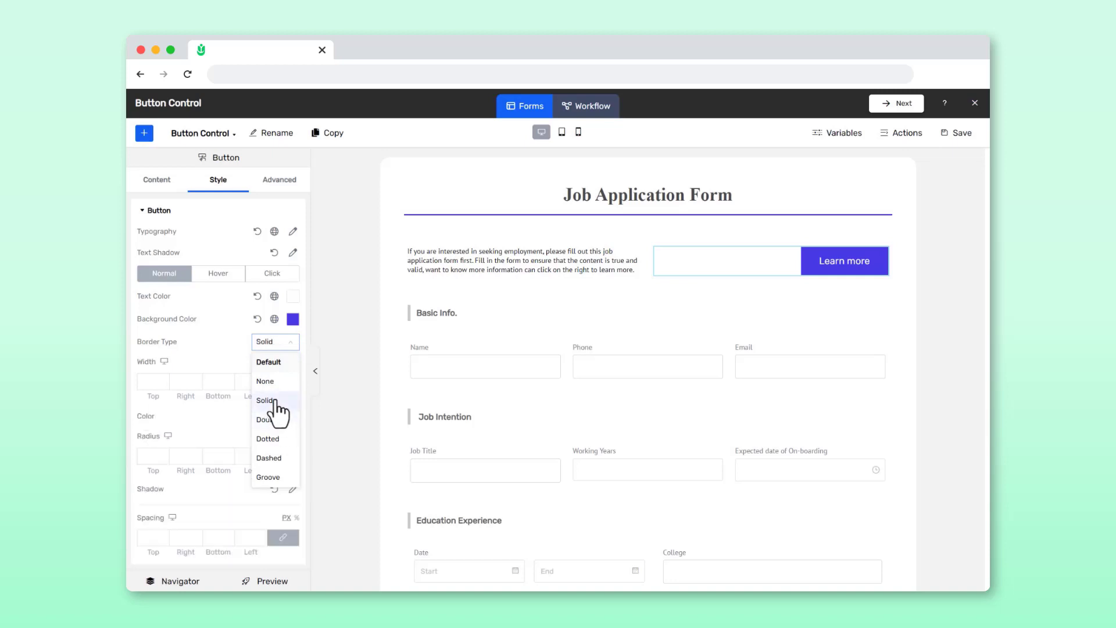
left_click(150, 379)
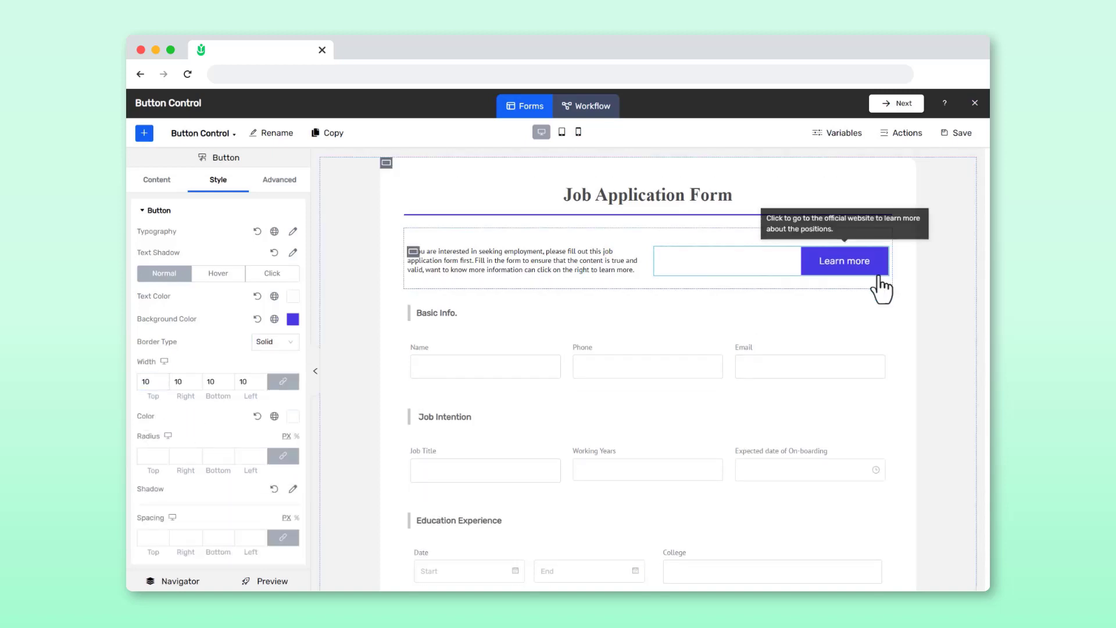
left_click(284, 343)
left_click(268, 456)
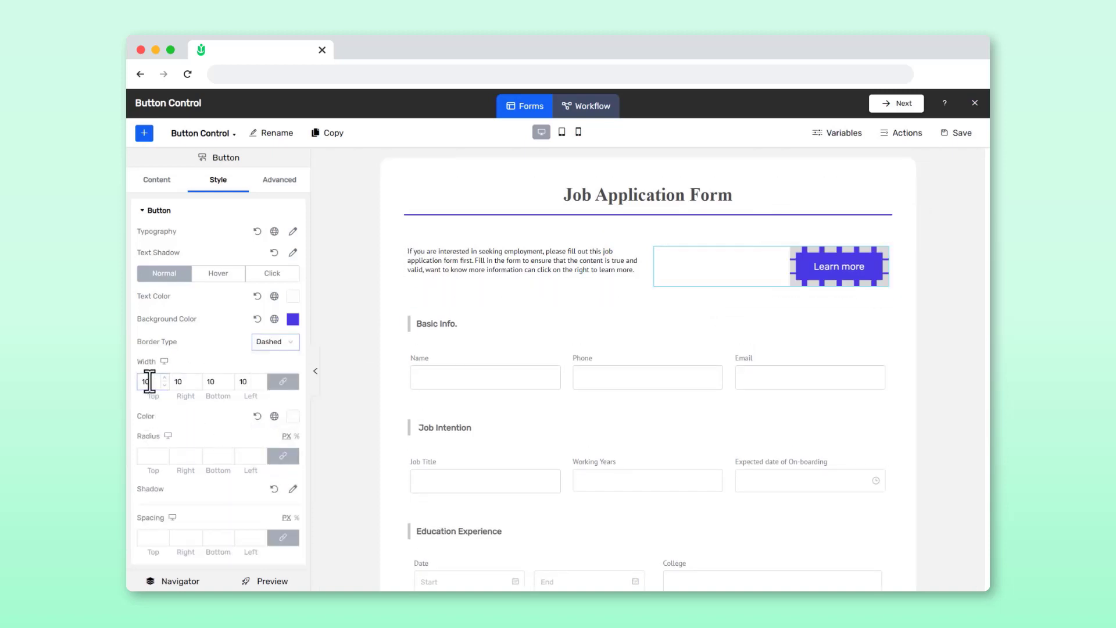
left_click(278, 343)
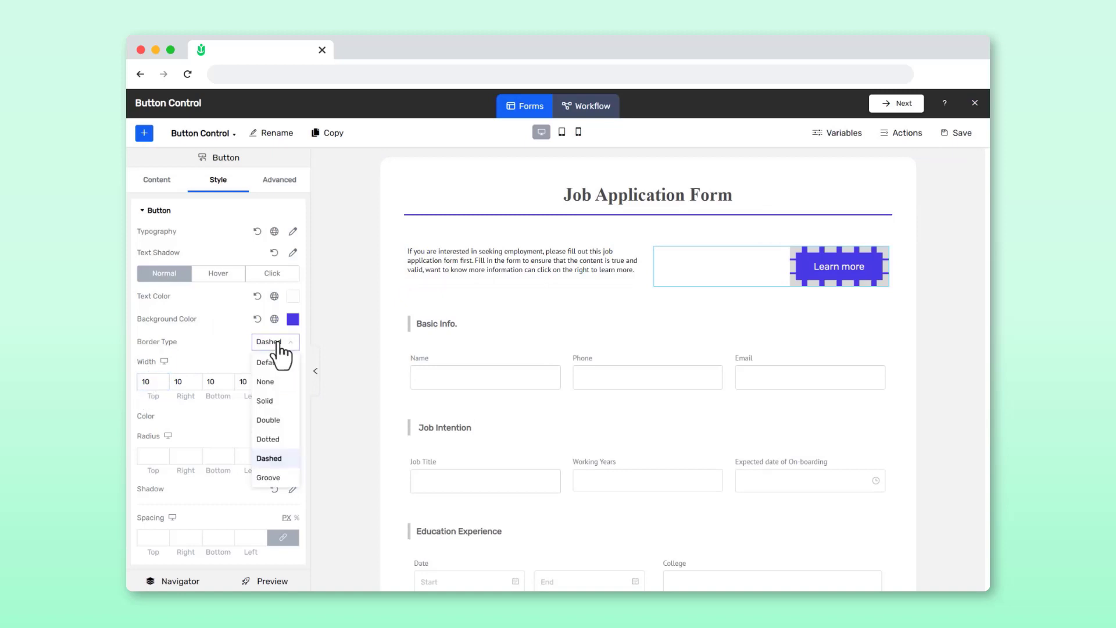
left_click(277, 366)
Set the Learn more button's radius to 10 px on all corners and check the button in the form preview.
left_click(152, 382)
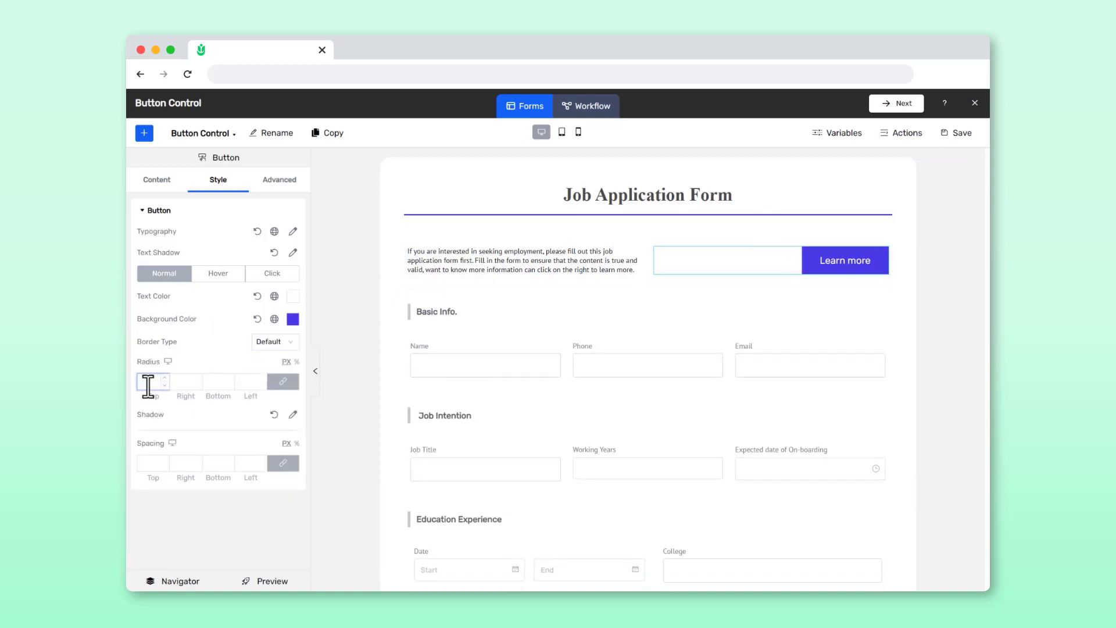
type("10")
left_click(261, 583)
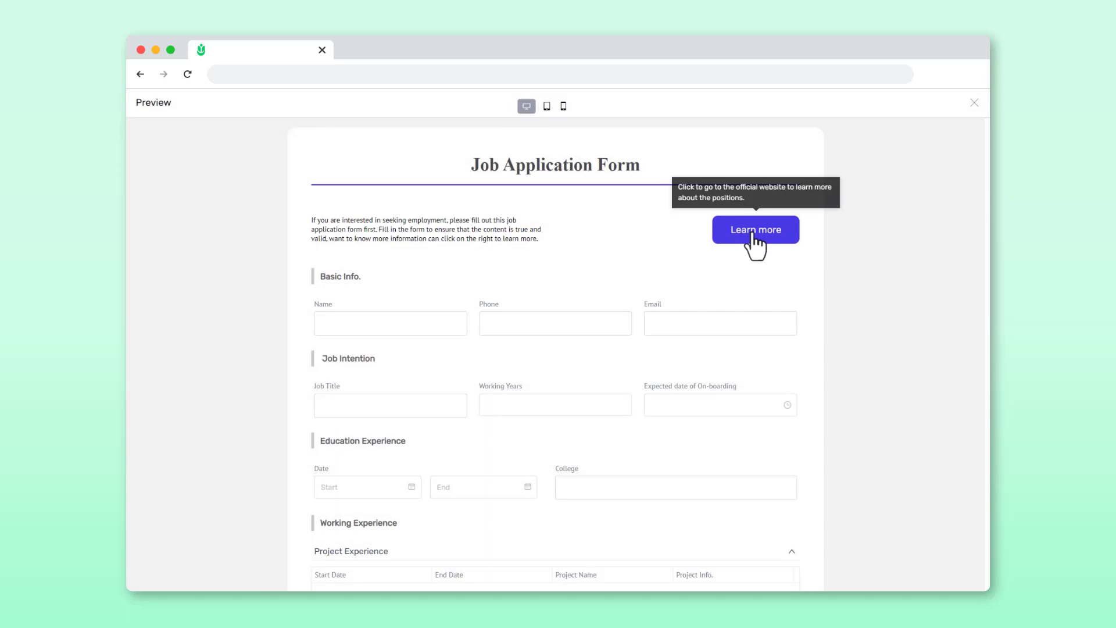
left_click(976, 103)
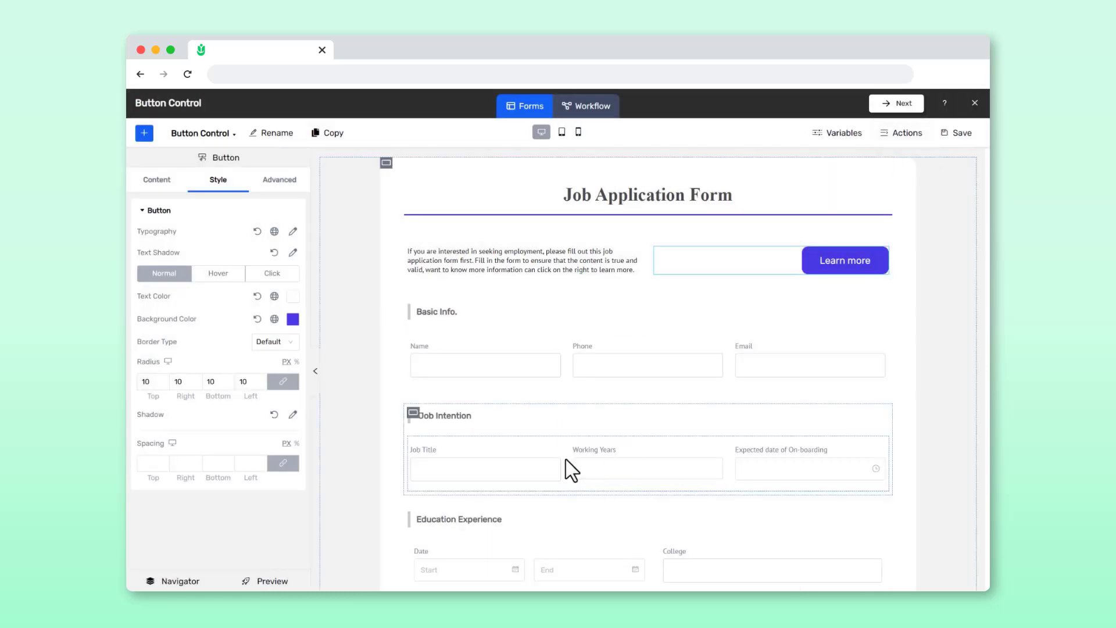
Add a Button control in the empty section below the resume upload and set its text to "Save as draft".
scroll(572, 470, "down", 6)
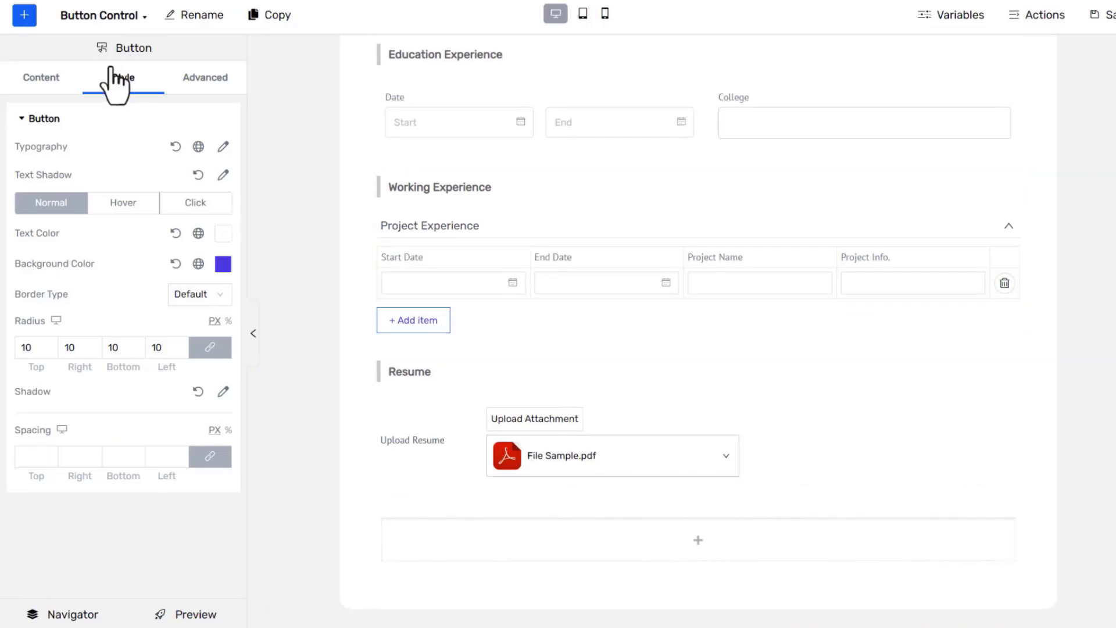
left_click(25, 15)
scroll(108, 294, "down", 6)
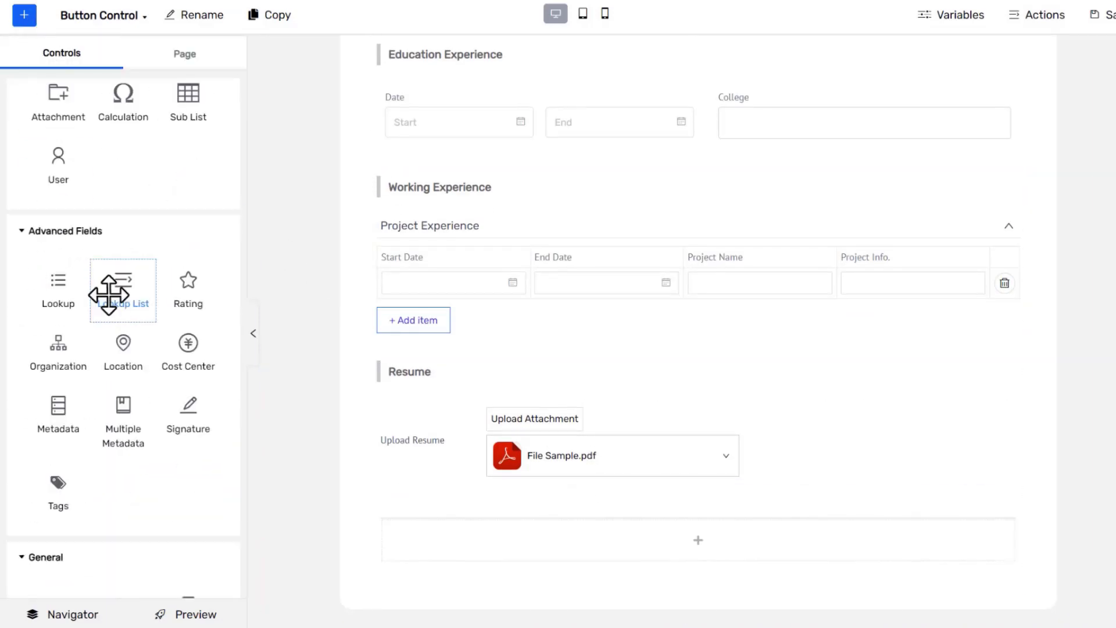
scroll(109, 295, "down", 5)
left_click_drag(187, 342, 444, 546)
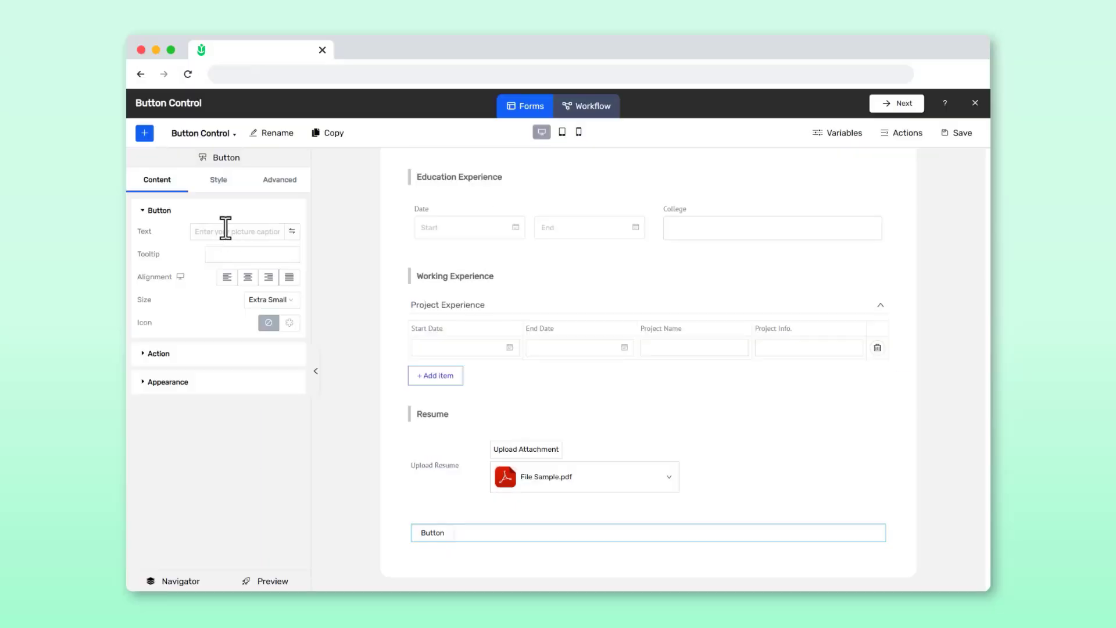
left_click(134, 149)
type("Save as draft")
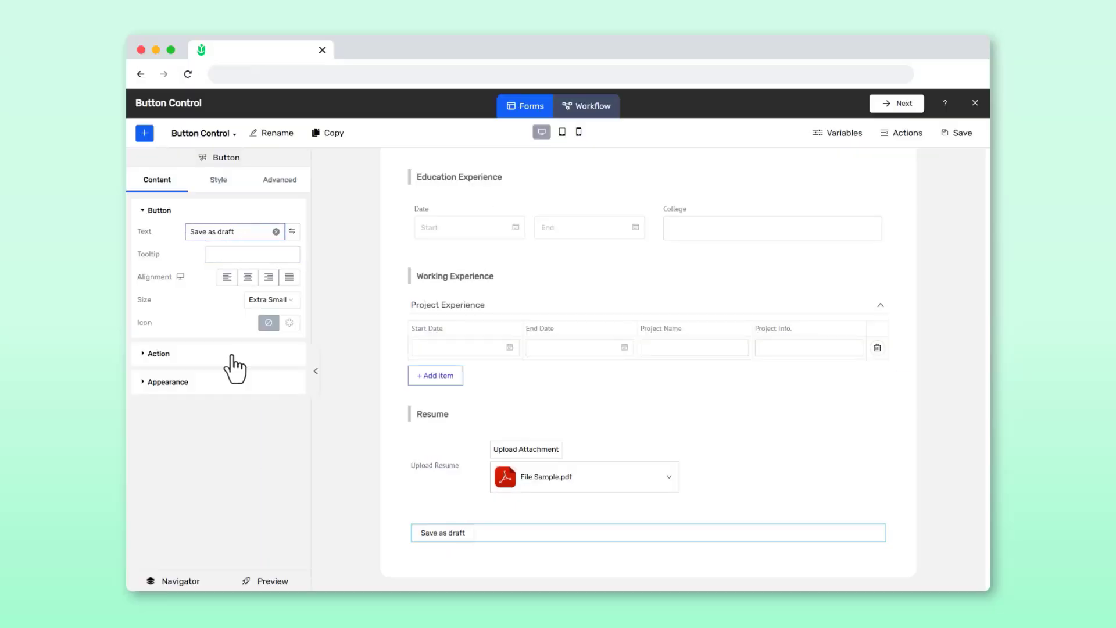
Center-align the Save as draft button and set its size to Medium after trying Large.
left_click(248, 278)
left_click(279, 300)
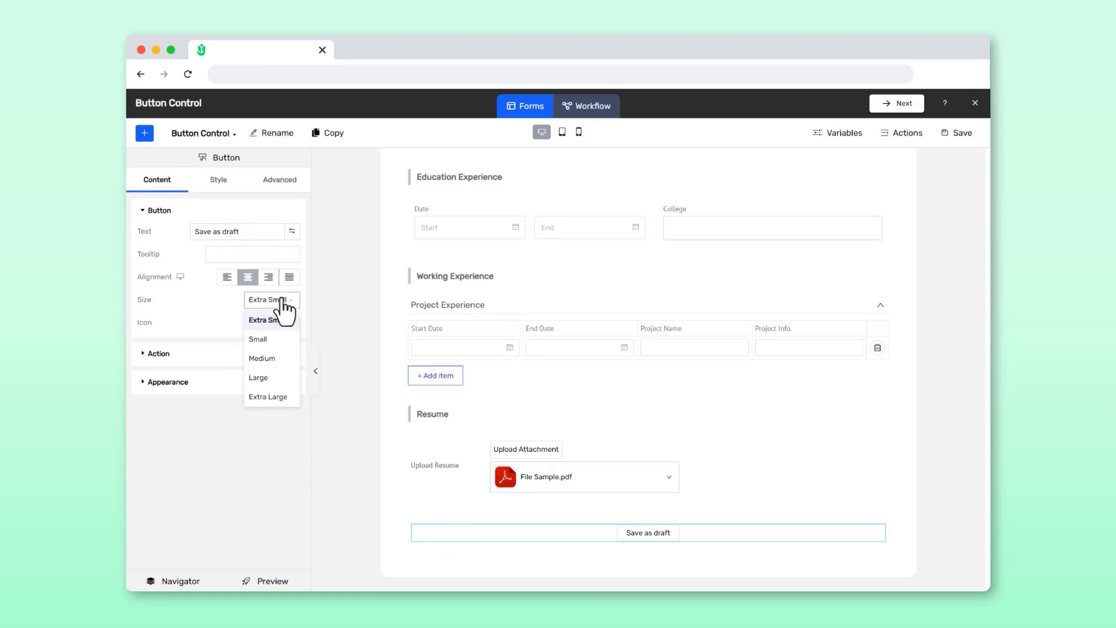
left_click(273, 376)
left_click(274, 300)
left_click(271, 357)
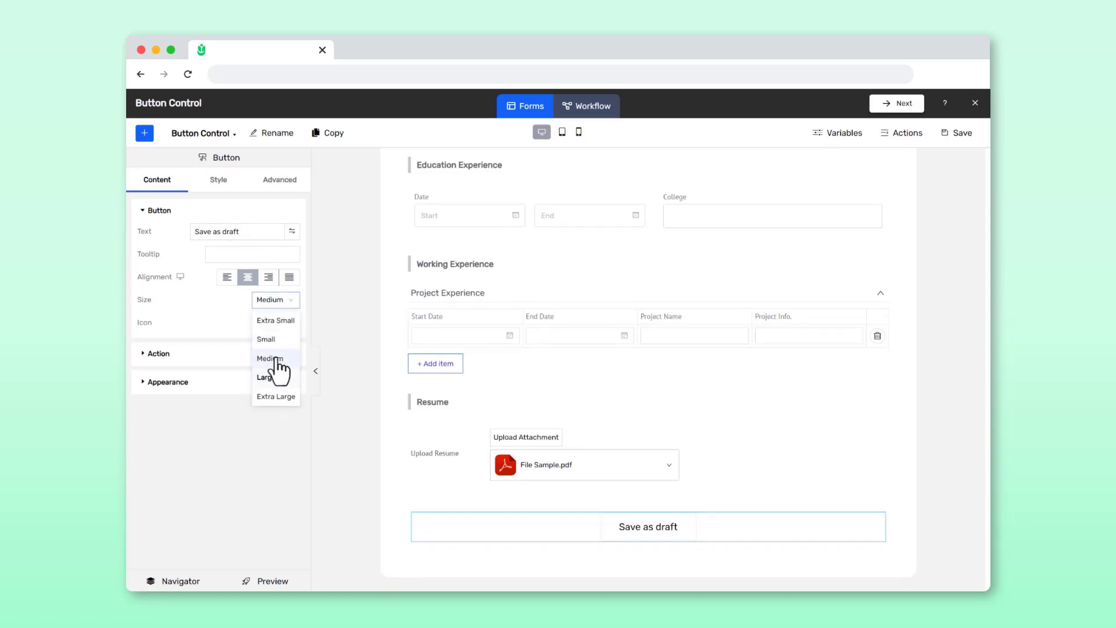
Add an icon to the Save as draft button, searching the icon library for "lines" and choosing the document icon.
left_click(289, 323)
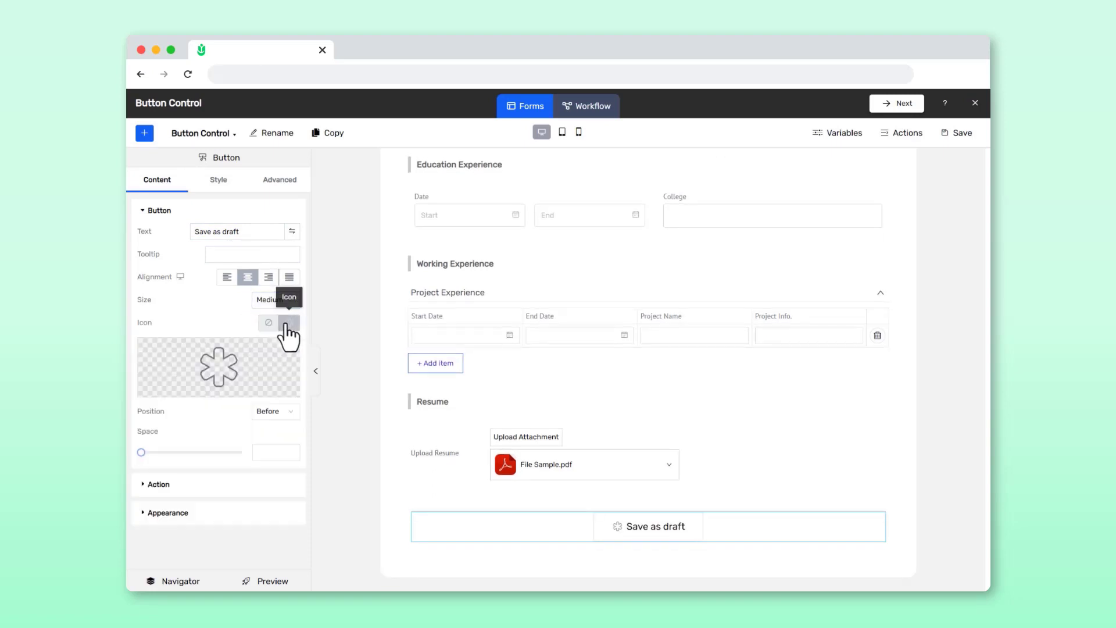
left_click(239, 366)
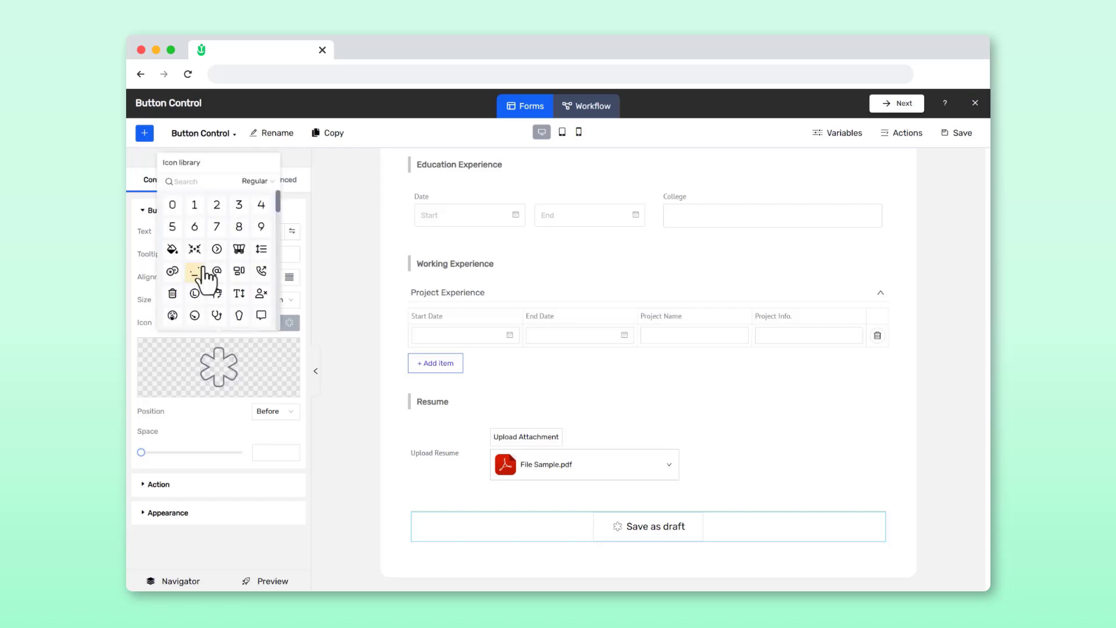
scroll(204, 282, "down", 5)
left_click(196, 181)
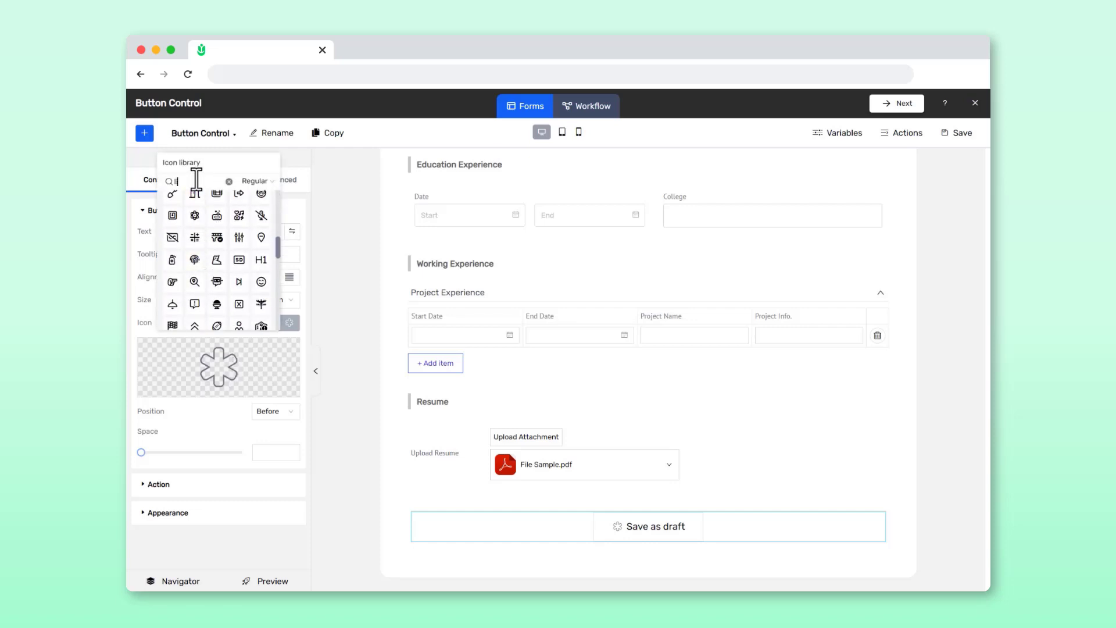
left_click(172, 205)
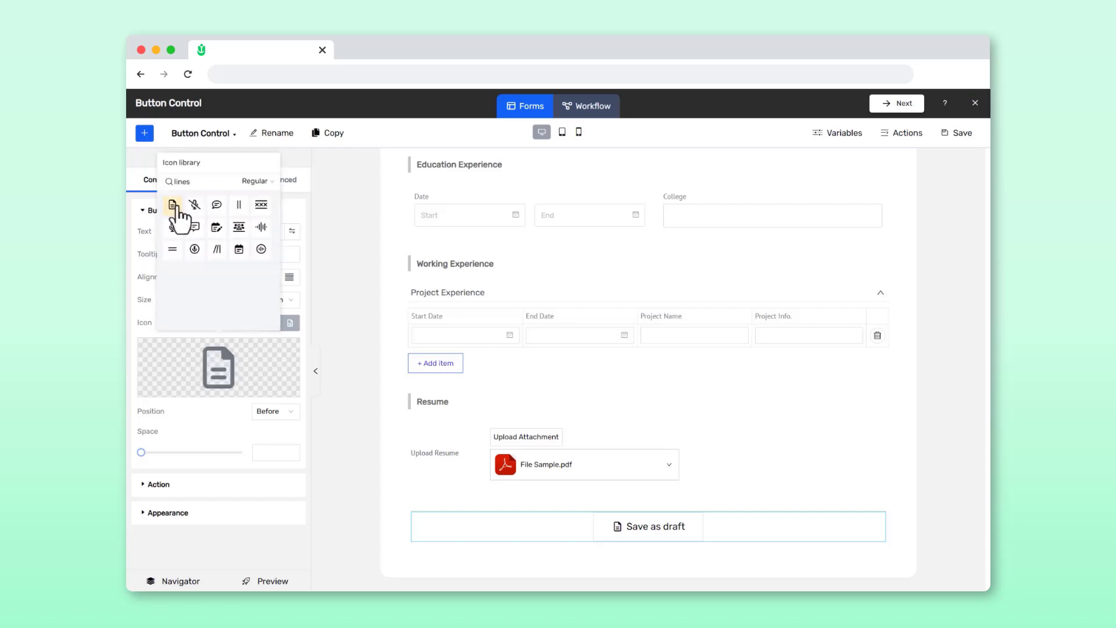
Try the After position for the button's icon, restore Before, and set the icon spacing to 8.
left_click(285, 411)
left_click(273, 449)
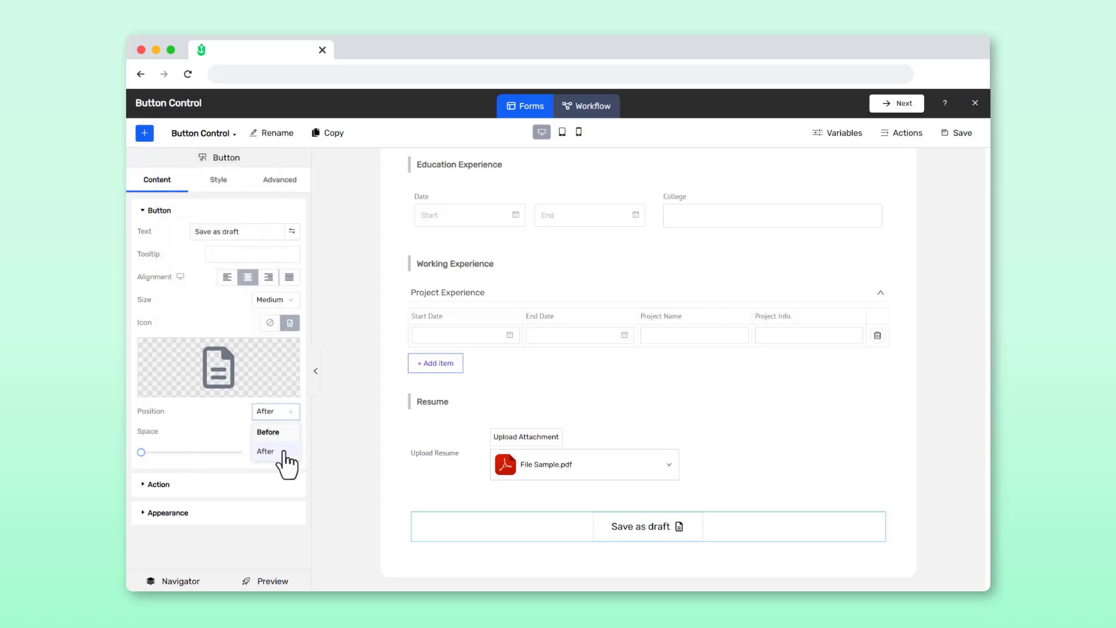
left_click(285, 414)
left_click(276, 431)
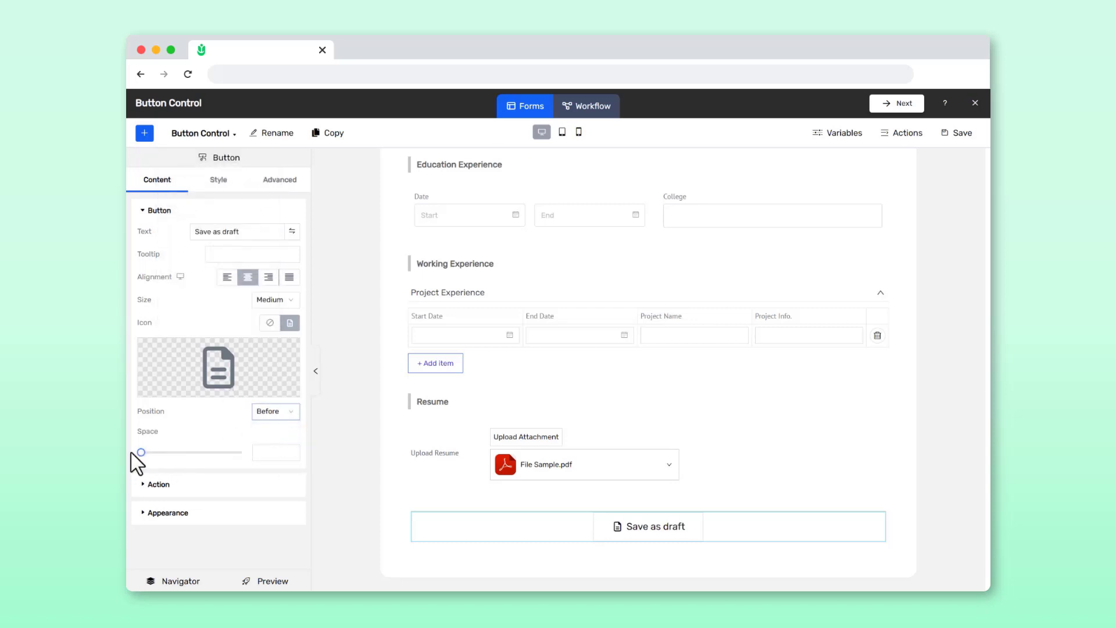
left_click_drag(143, 452, 157, 453)
Set the Save as draft button's normal-state text color to indigo by pasting its hex code.
left_click(226, 181)
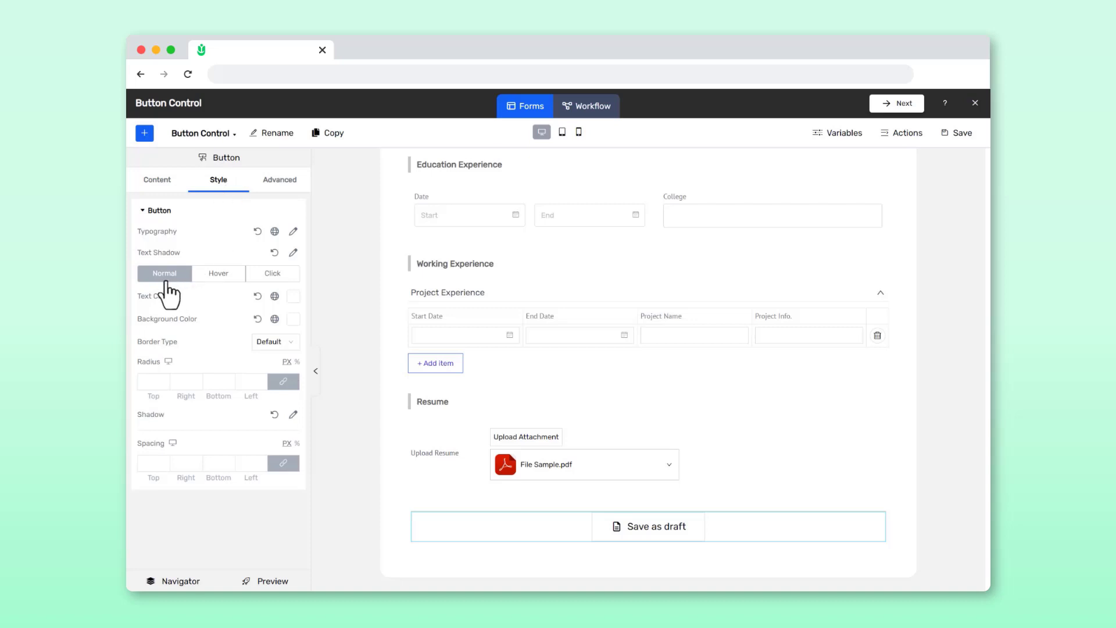
left_click(293, 297)
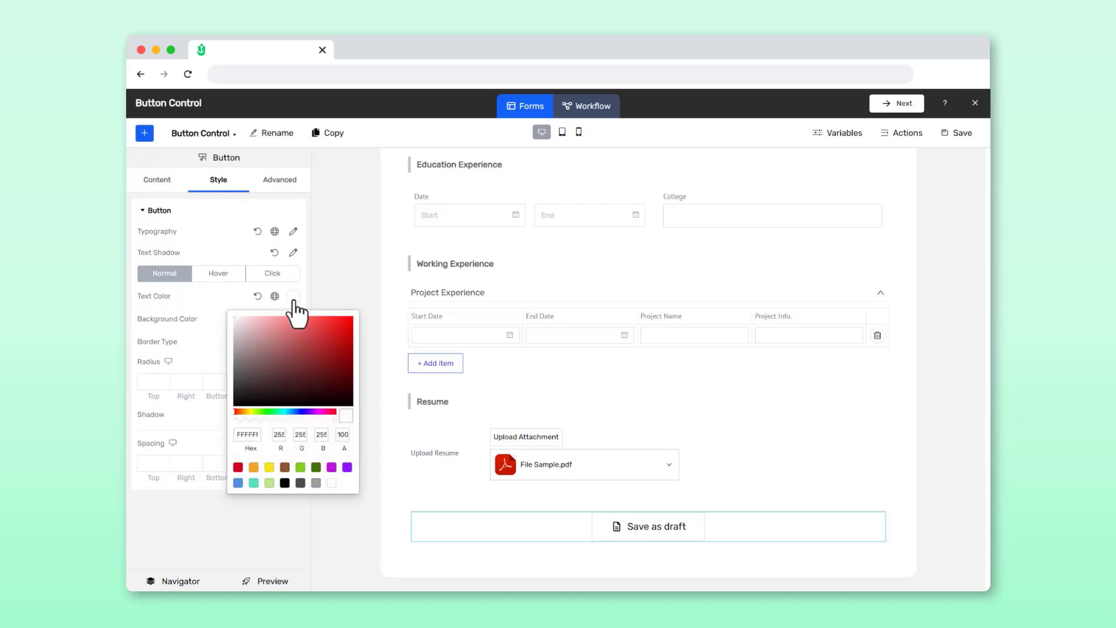
left_click_drag(236, 434, 284, 436)
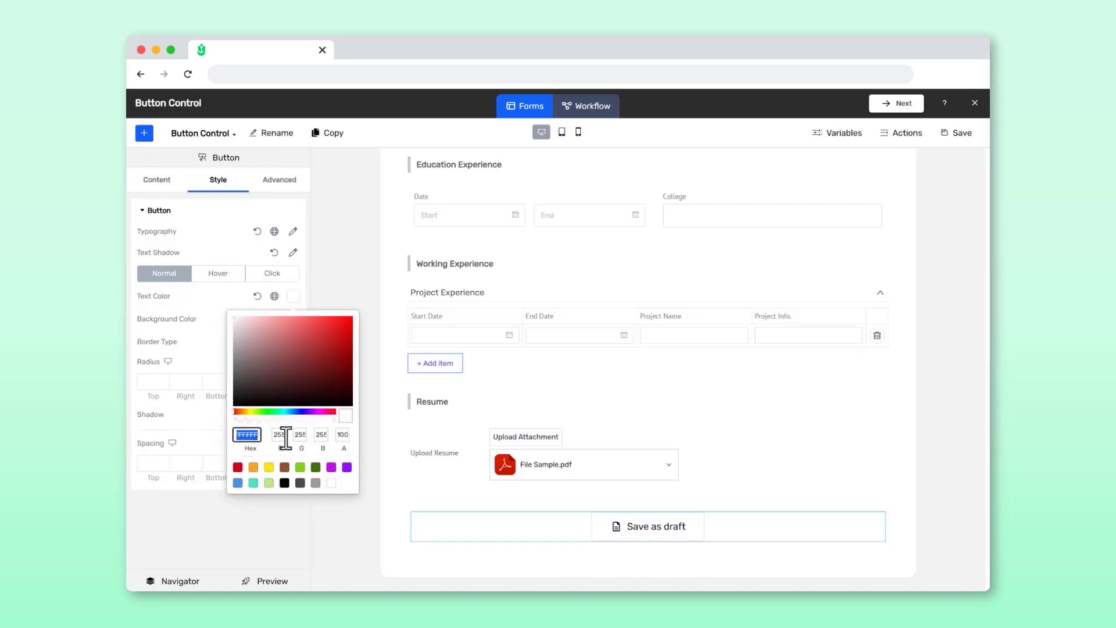
key("ctrl+v")
left_click(273, 521)
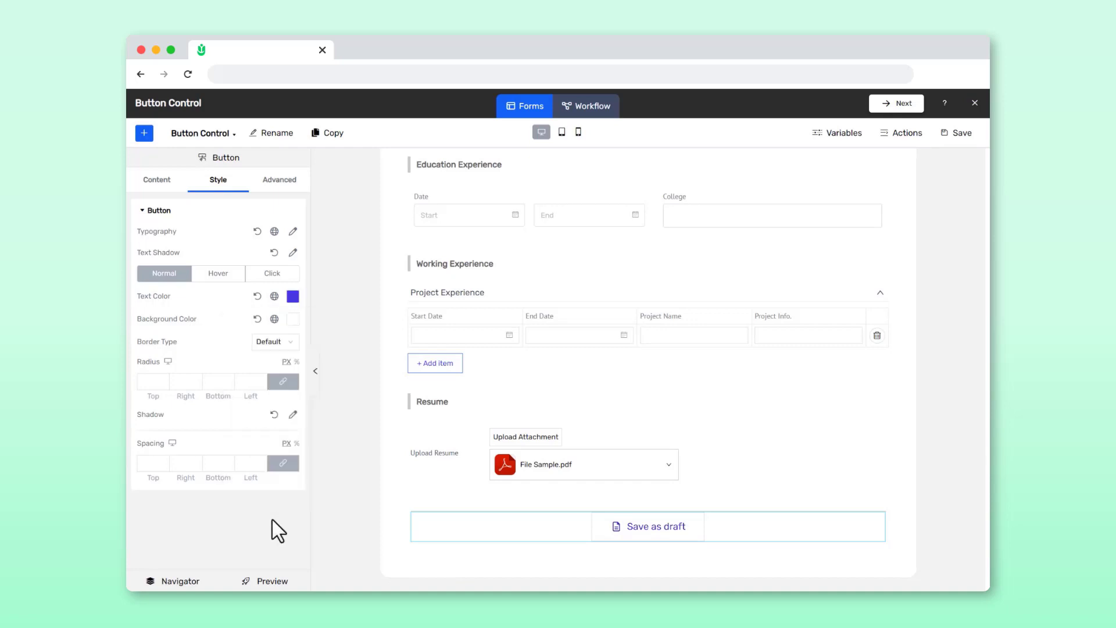
Set the Save as draft button's normal-state background to a pasted light lavender hex color and its radius to 10 px on all corners.
left_click(293, 320)
left_click_drag(236, 457, 296, 459)
key("ctrl+v")
left_click(237, 544)
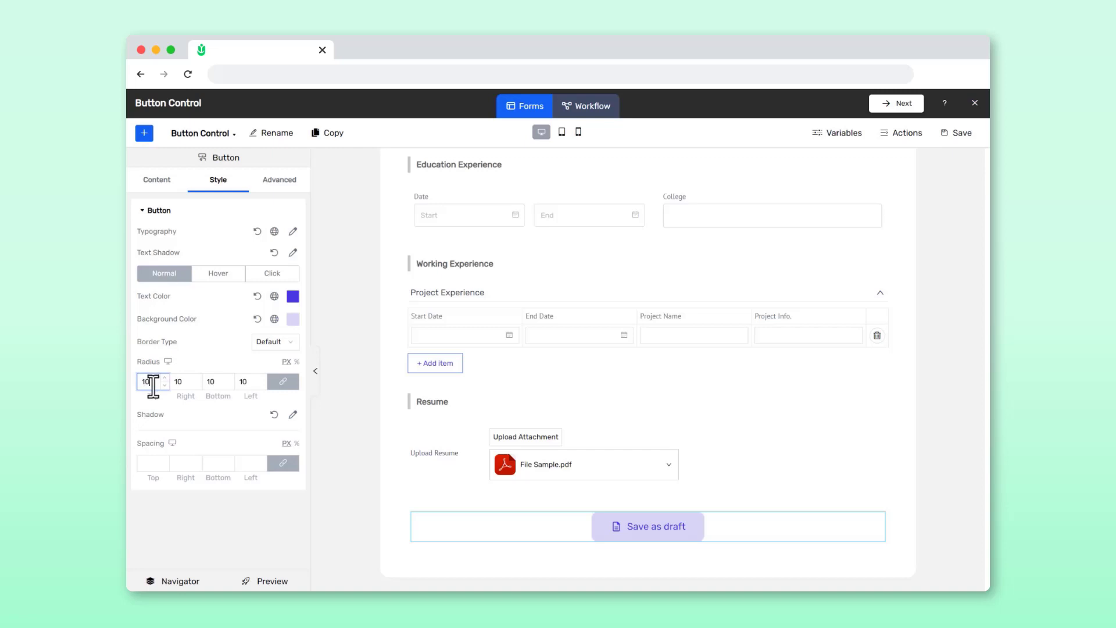
Set the Save as draft button's hover-state text color to indigo and its hover background to a darker lavender using pasted hex codes.
left_click(227, 277)
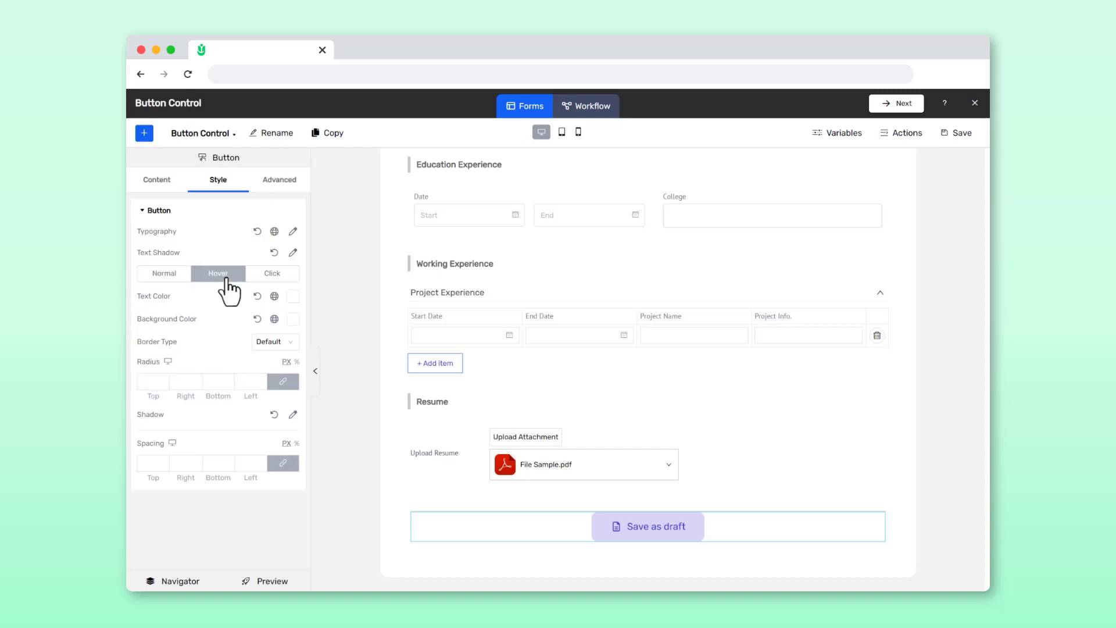
left_click(293, 297)
left_click_drag(239, 434, 267, 437)
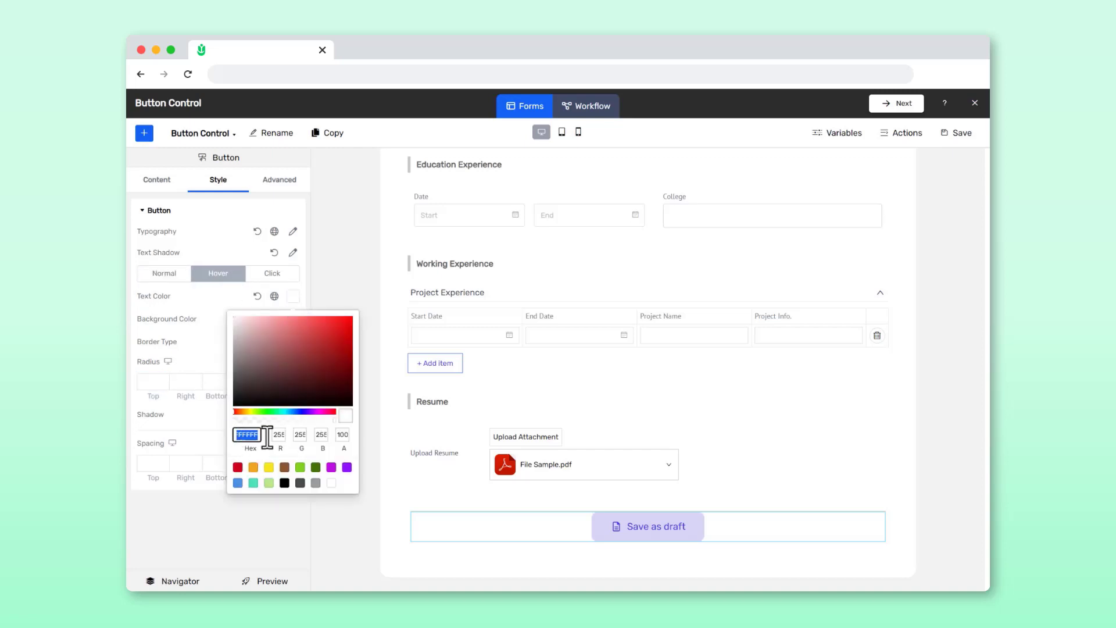
key("ctrl+v")
left_click(267, 516)
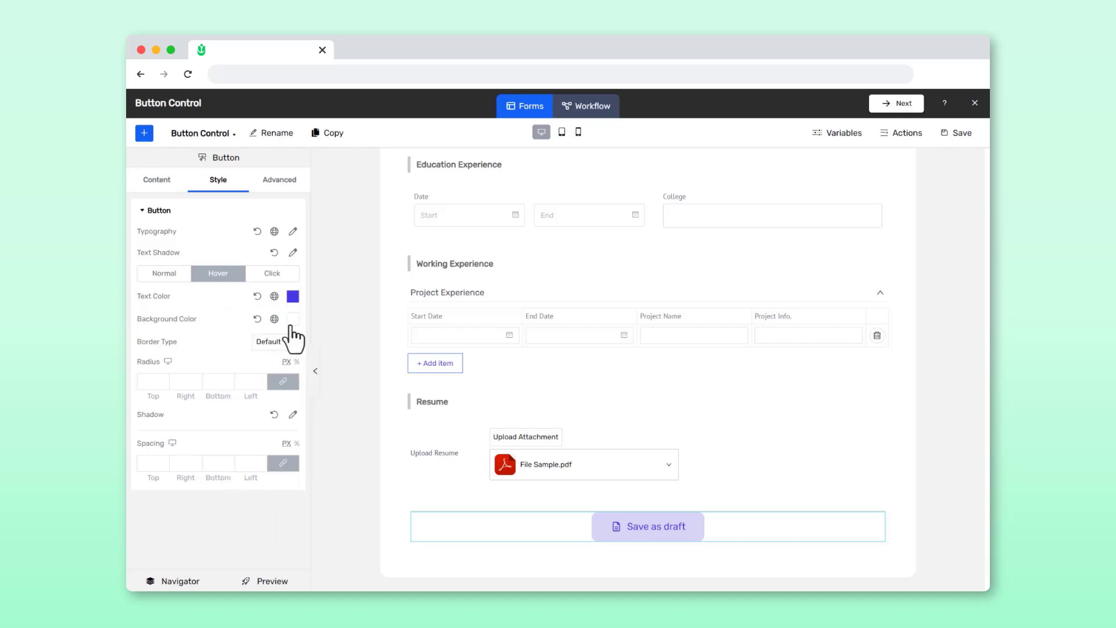
left_click(293, 318)
left_click_drag(238, 457, 267, 460)
key("ctrl+v")
left_click(238, 558)
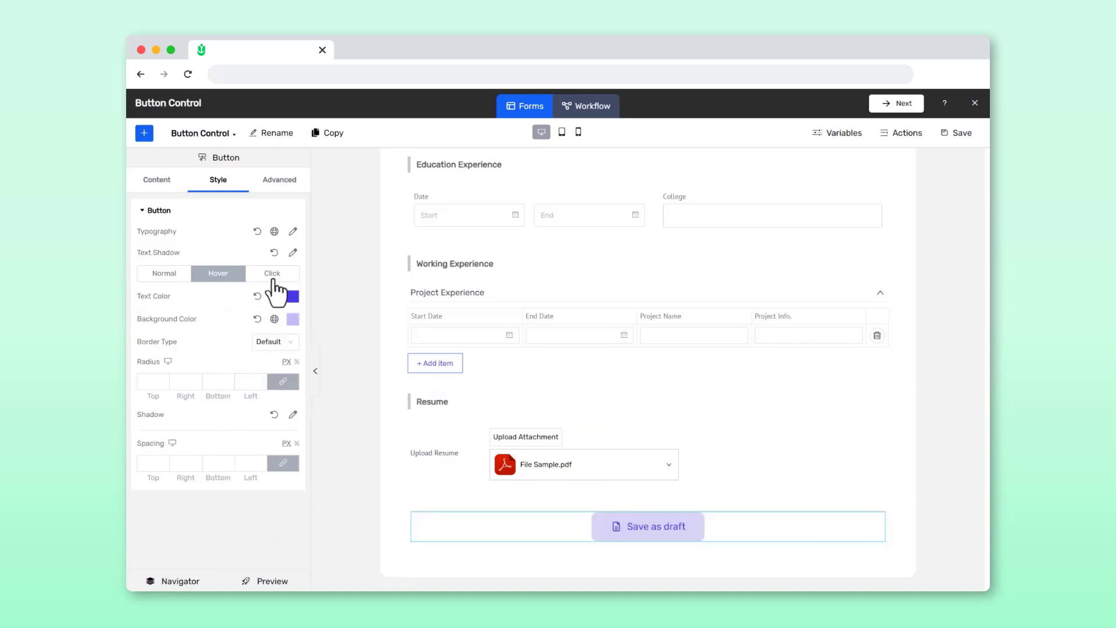
Set the Save as draft button's click-state text color to indigo with a pasted hex code and open its click-state background color.
left_click(273, 277)
left_click(293, 297)
left_click_drag(238, 433, 291, 435)
key("ctrl+v")
left_click(217, 326)
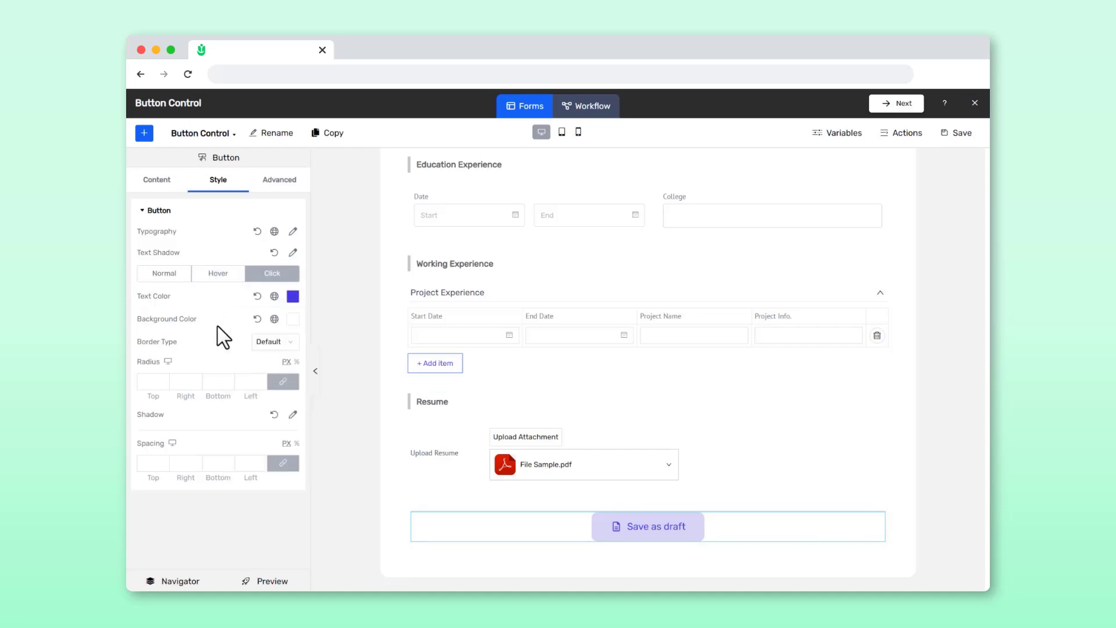
left_click(293, 318)
left_click(289, 552)
Duplicate the Save as draft button and change the copy's text to "Submit".
right_click(678, 533)
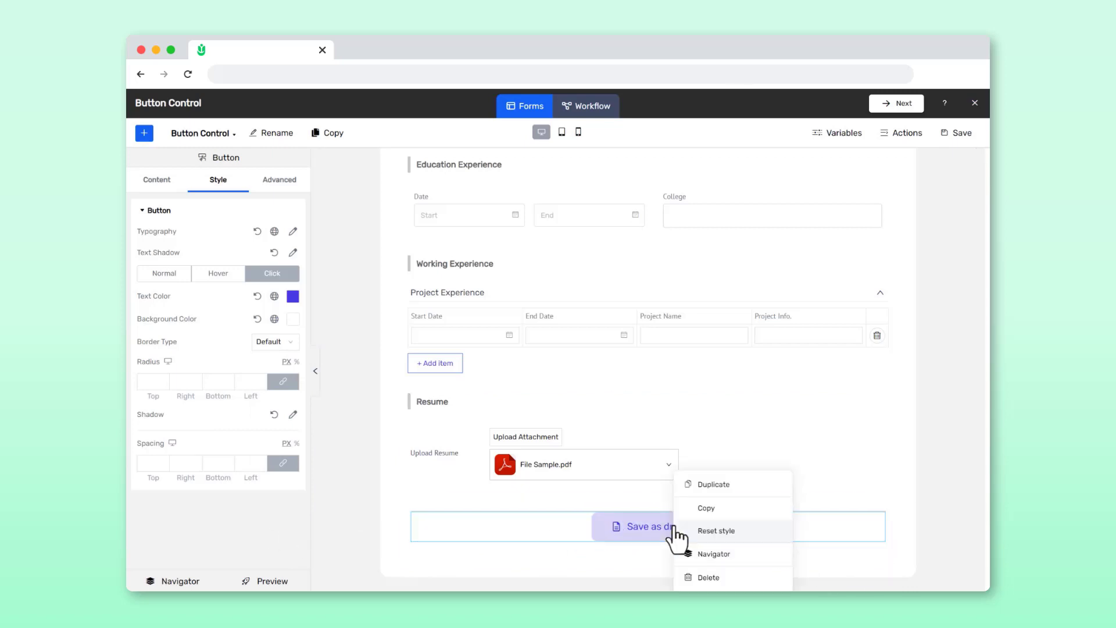
left_click(722, 484)
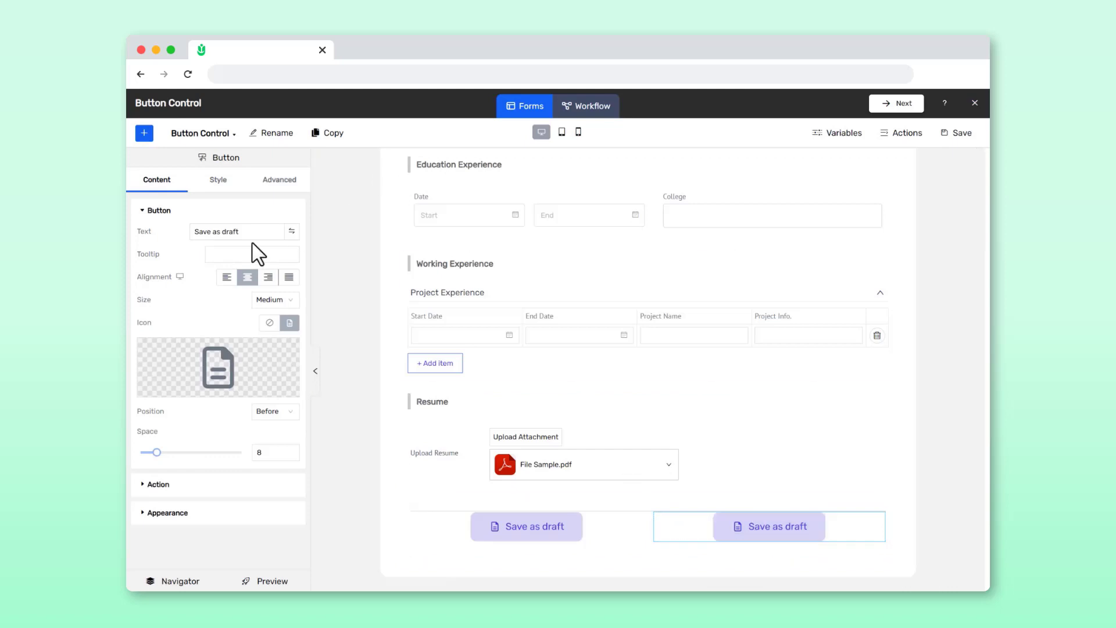
left_click_drag(249, 231, 186, 239)
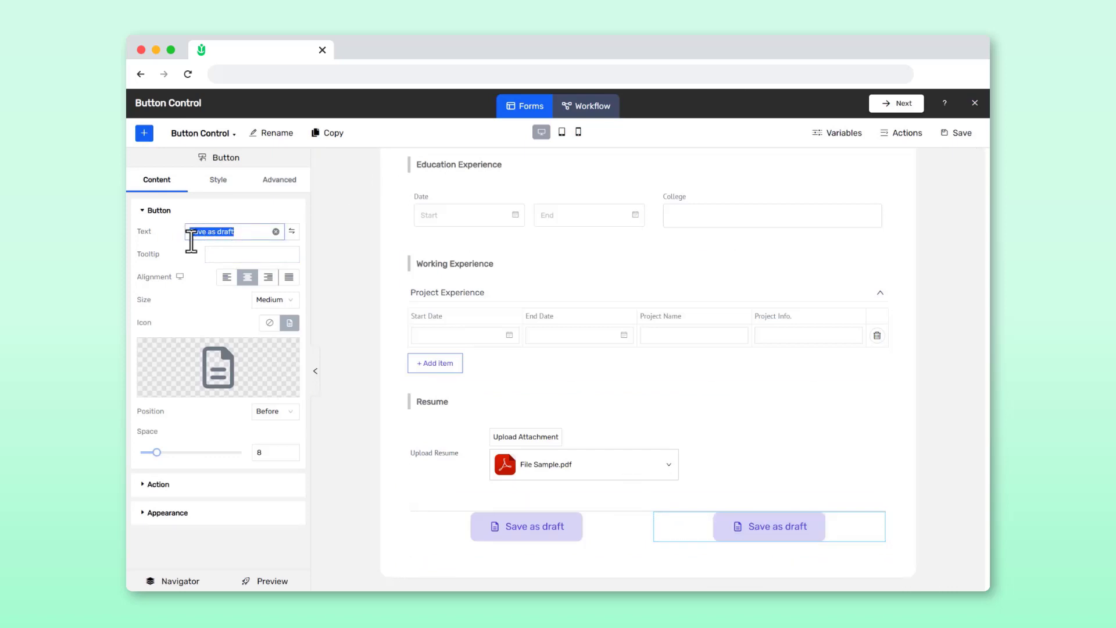
type("Submit")
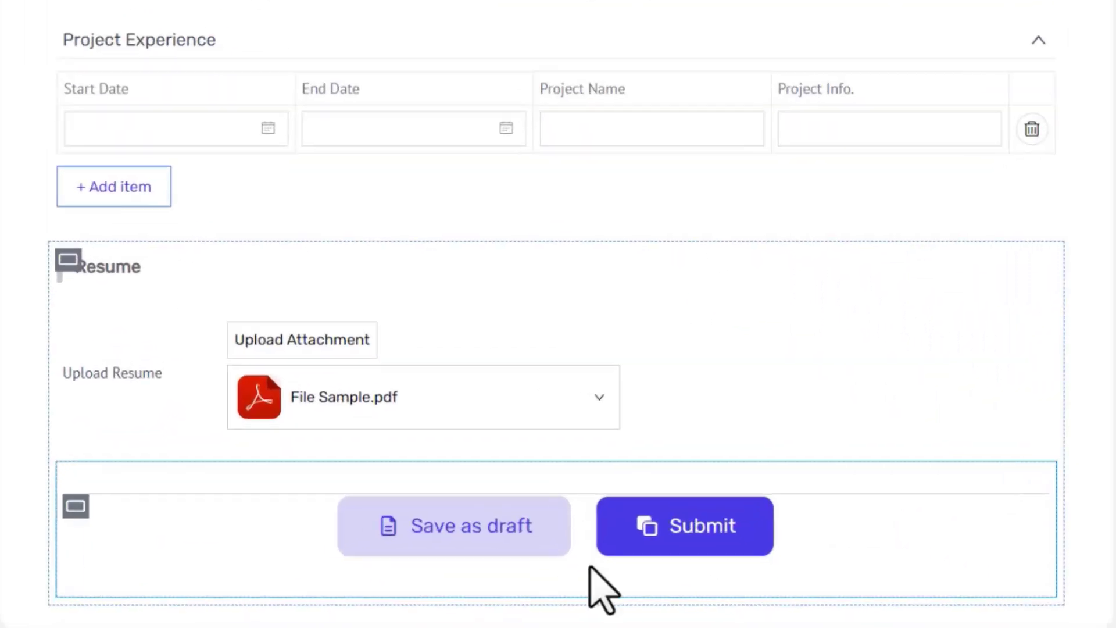
Select the Working Years field under Job Intention and highlight the field name of its associated variable.
left_click(753, 505)
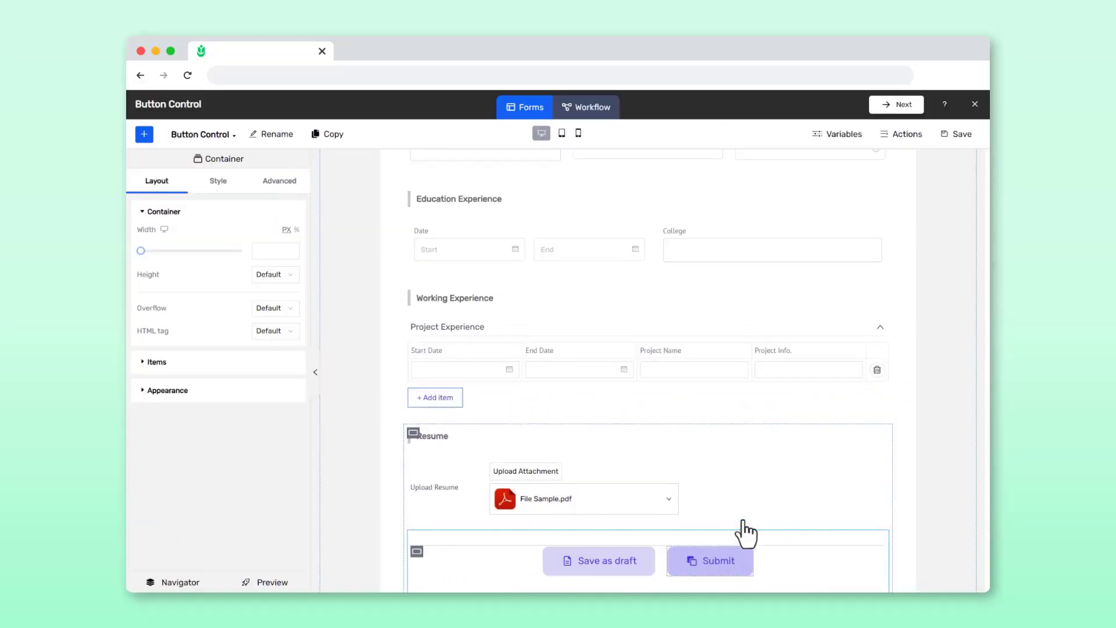
scroll(808, 573, "up", 5)
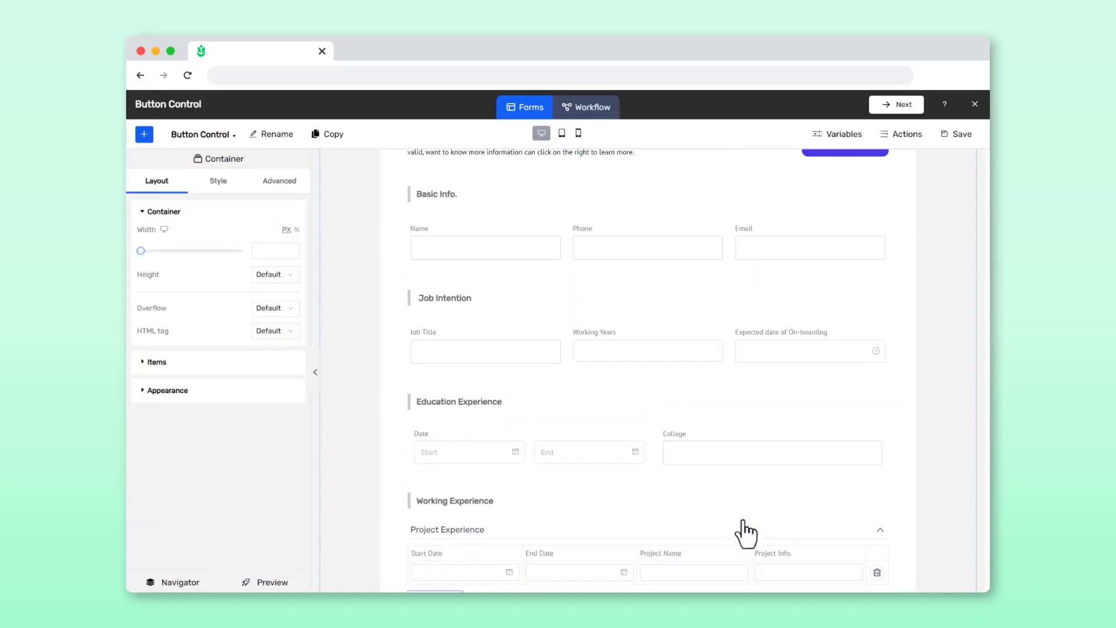
left_click_drag(746, 531, 648, 350)
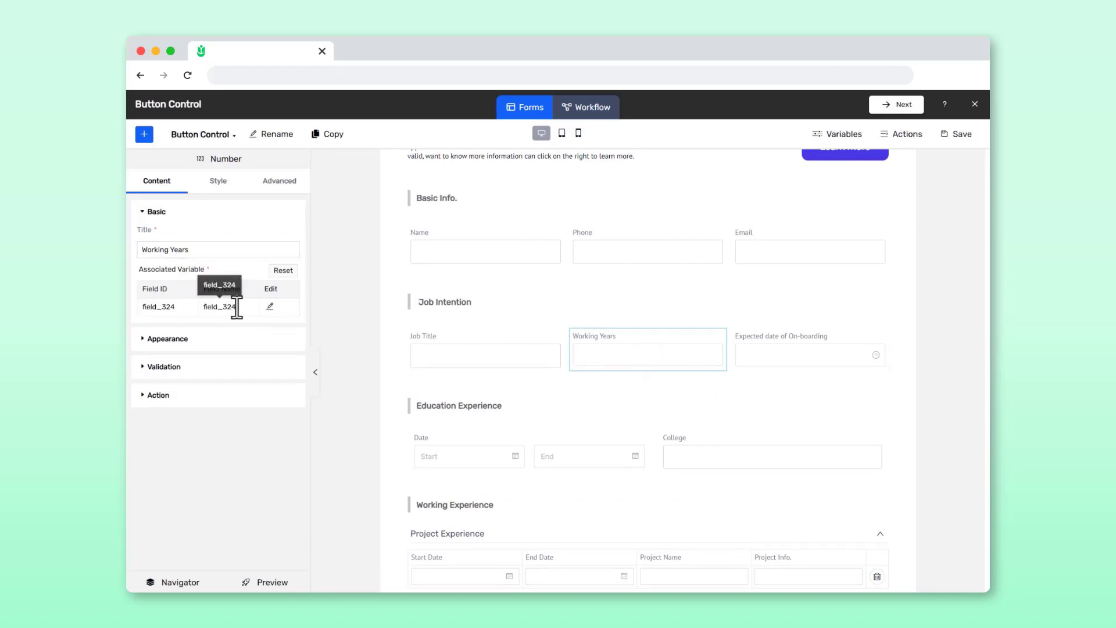
left_click_drag(239, 307, 187, 305)
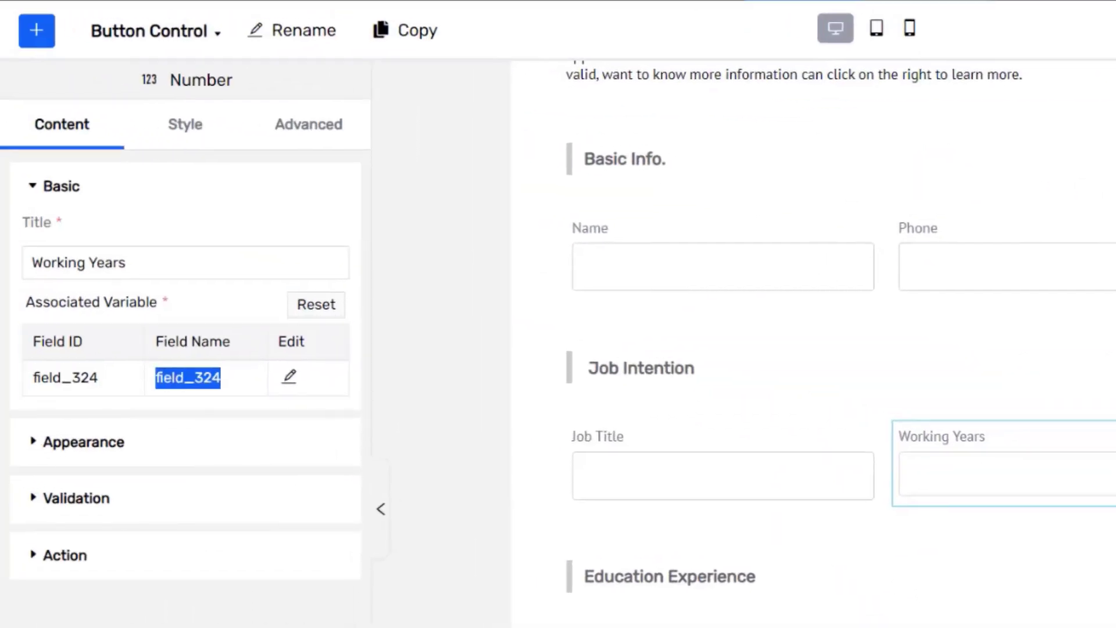
Create a new form action and add a Confirm Dialog step to it.
left_click(995, 57)
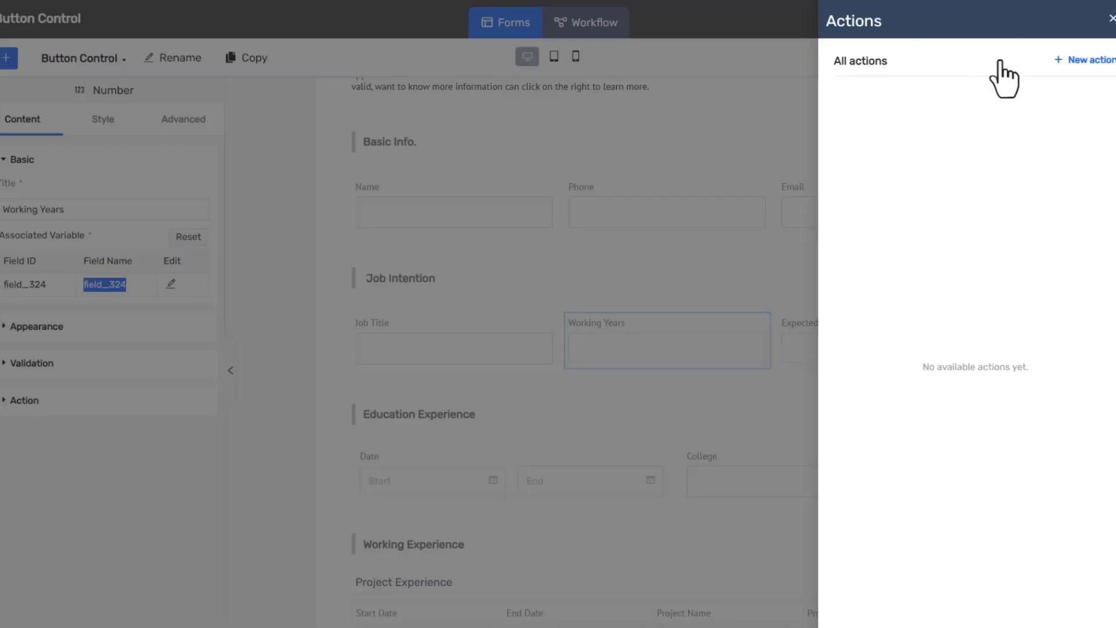
left_click(1057, 58)
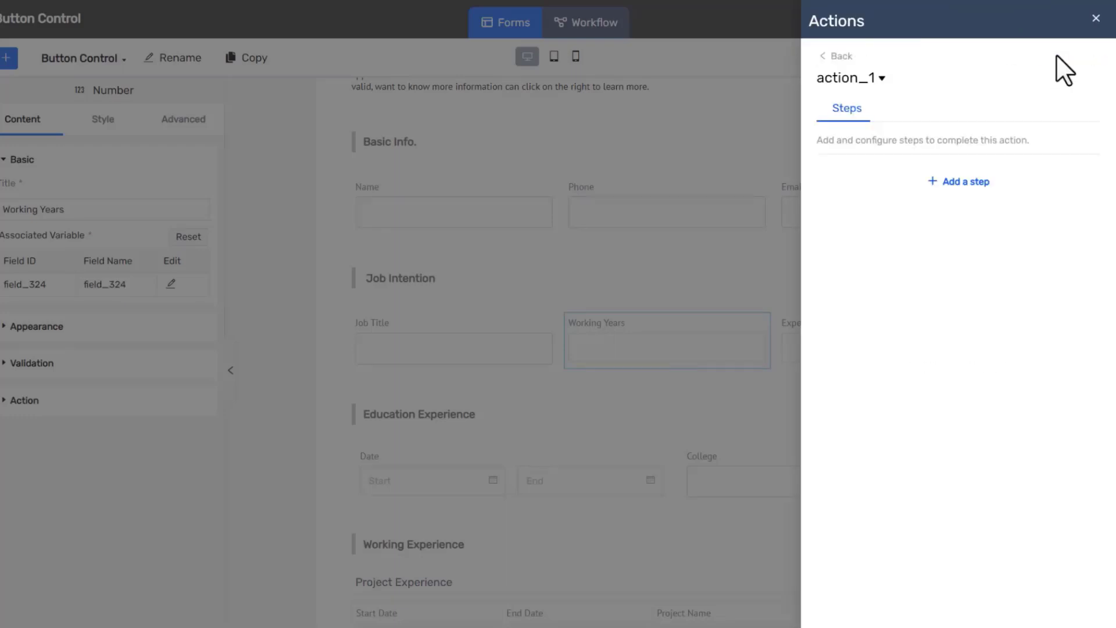
left_click(980, 182)
left_click(989, 279)
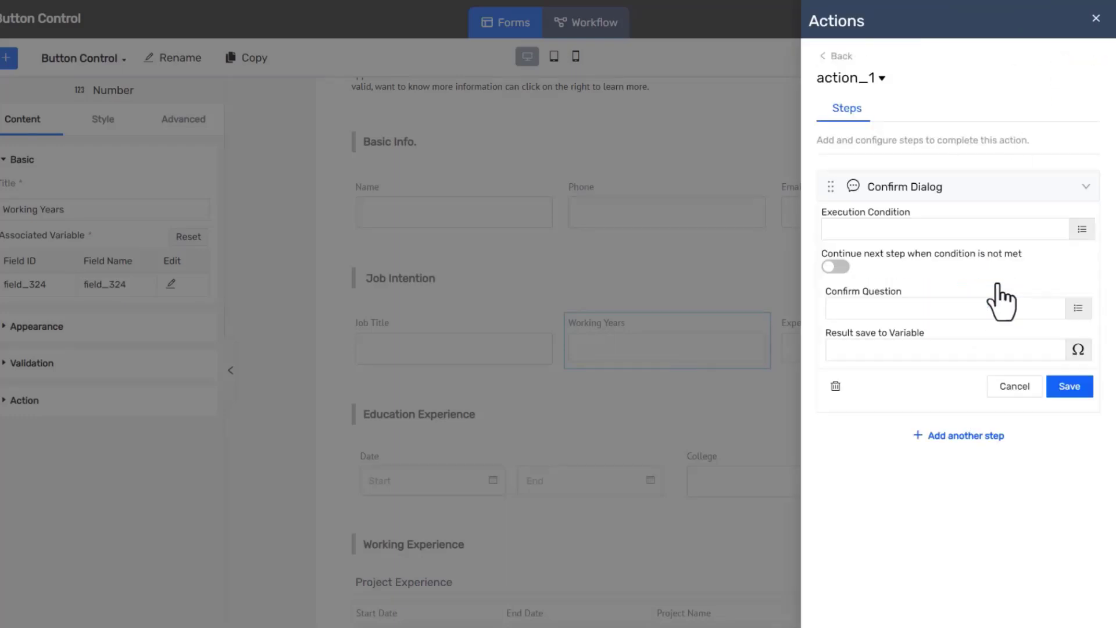
Start the Confirm Dialog's execution condition with the workflow variable field_324.
left_click(1080, 229)
left_click(307, 140)
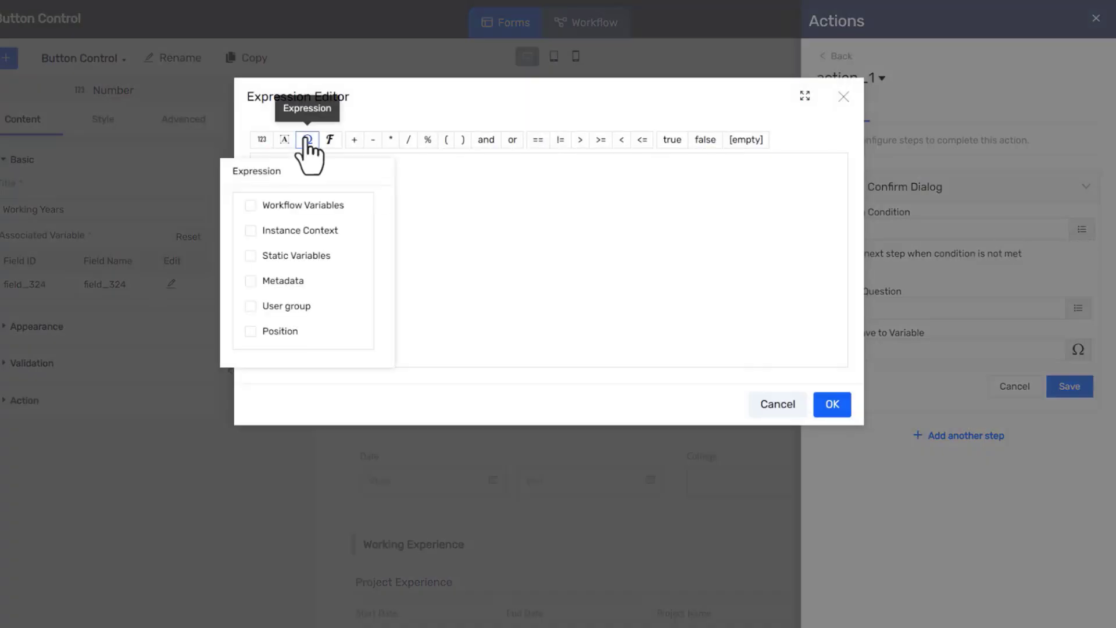
left_click(324, 206)
scroll(492, 318, "down", 5)
scroll(494, 322, "down", 8)
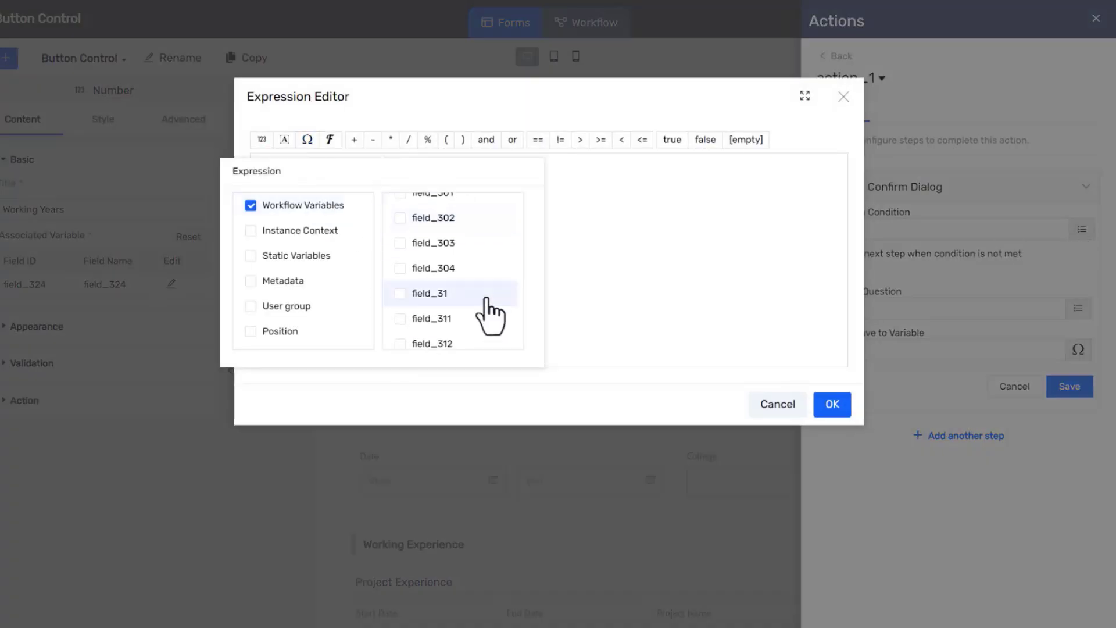
left_click(461, 285)
left_click(500, 337)
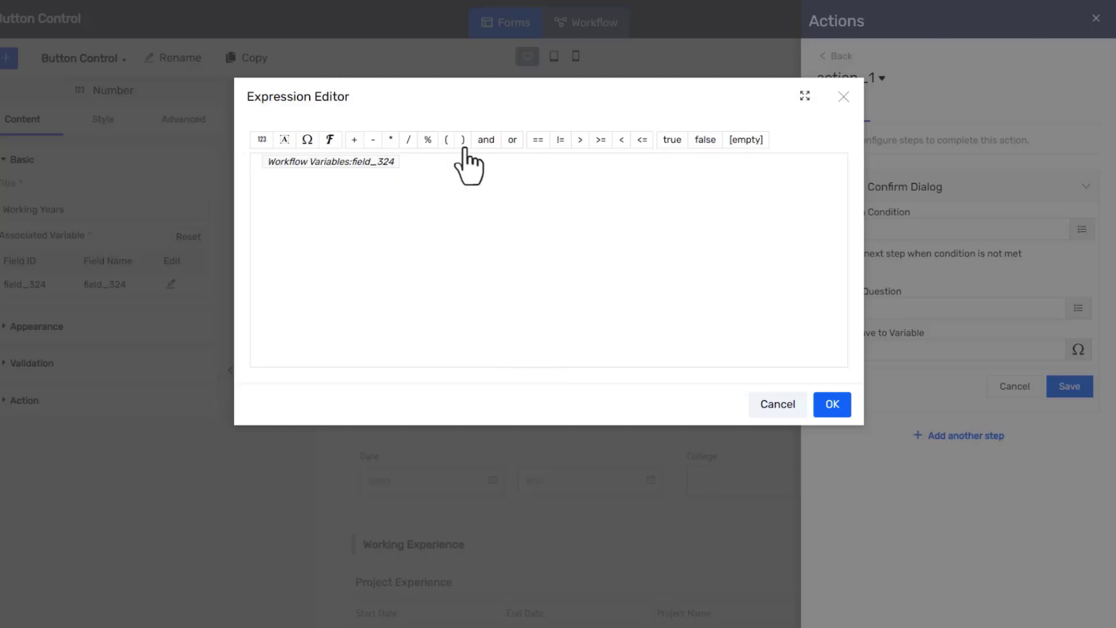
Complete the execution condition with a less-than comparison to the number 3 and apply the expression.
left_click(621, 139)
left_click(482, 174)
type("3")
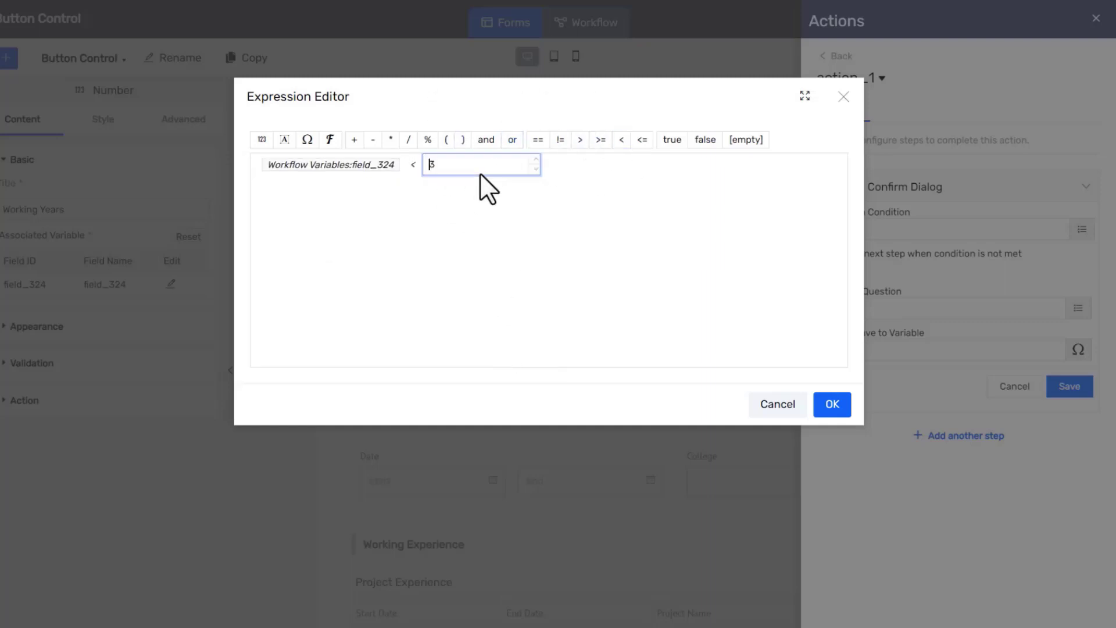
left_click(542, 231)
left_click(833, 404)
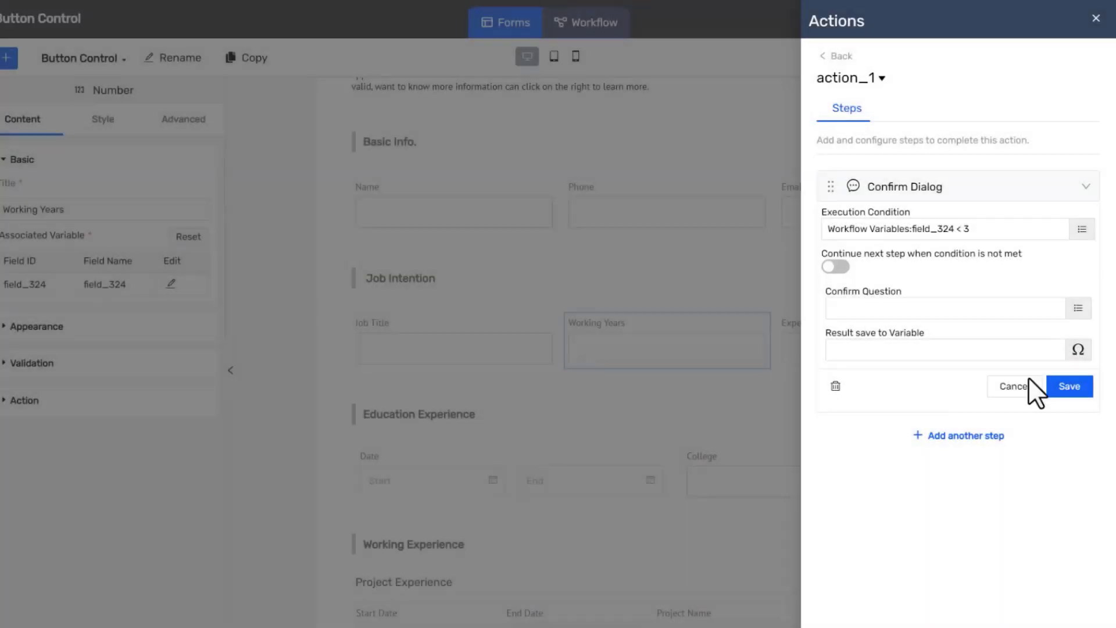
Set the Confirm Dialog's question to "Working years can't be less than 3 years.", save the step and close the actions.
left_click(1079, 308)
left_click(302, 139)
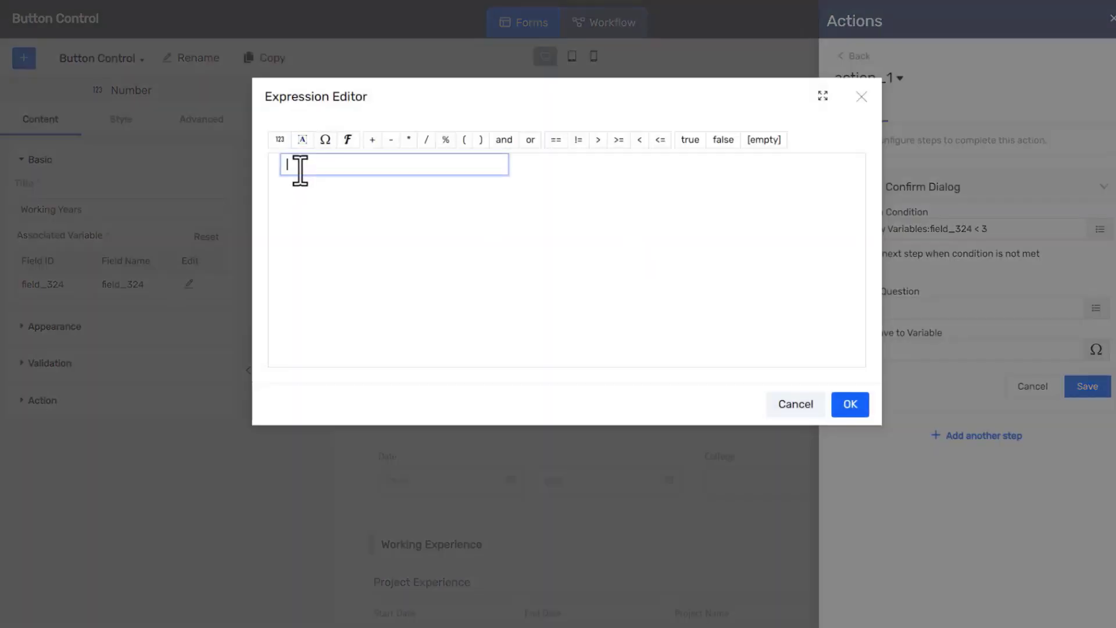
type("Working years can't be less than 3 years.")
left_click(850, 404)
left_click(1087, 387)
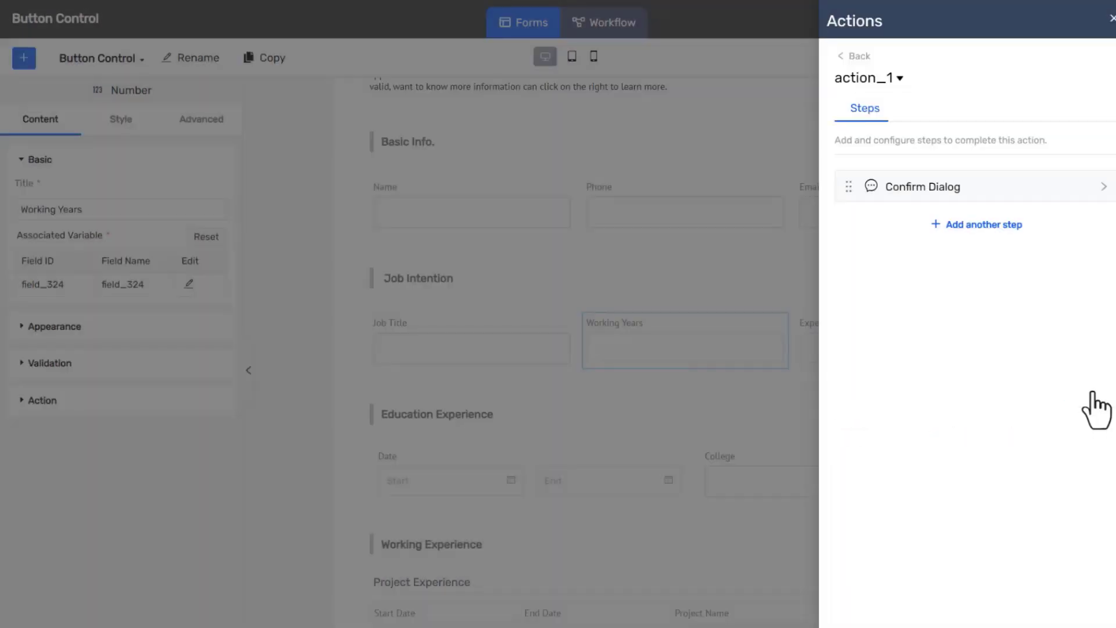
left_click(1111, 19)
Assign action_1 as the action that the form's Submit button executes.
scroll(706, 444, "down", 5)
left_click(792, 576)
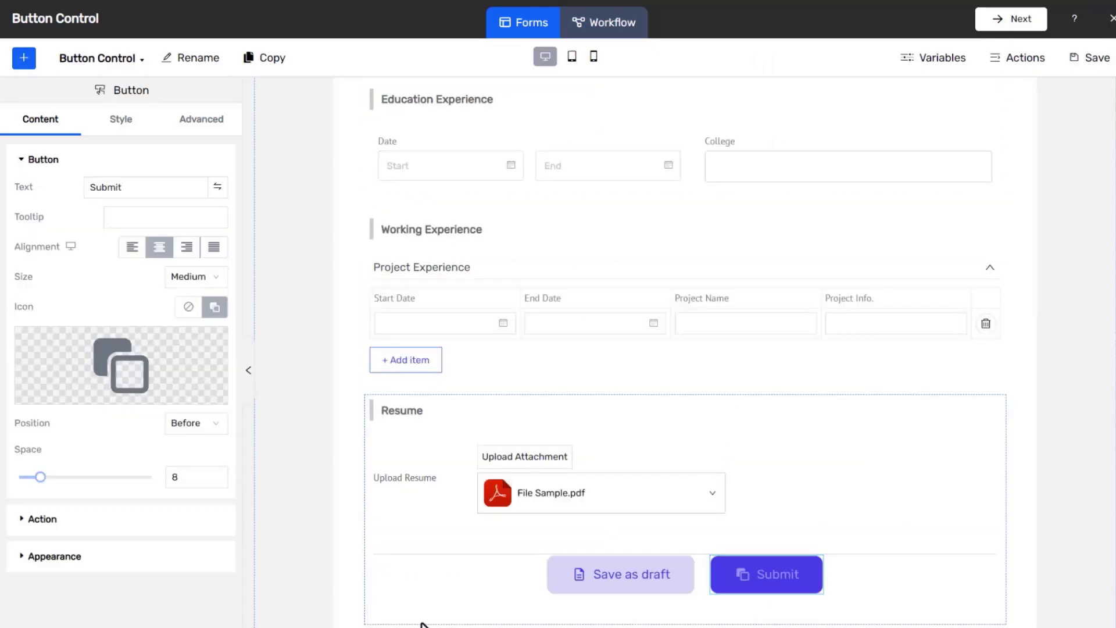
left_click(41, 519)
left_click(200, 573)
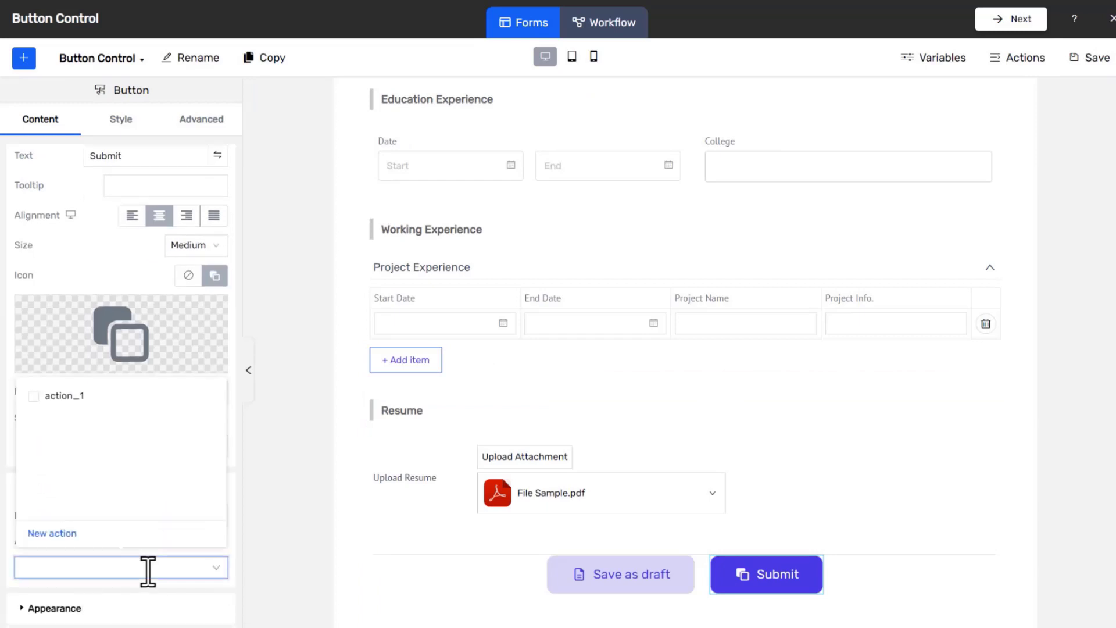
left_click(36, 397)
scroll(1062, 212, "up", 5)
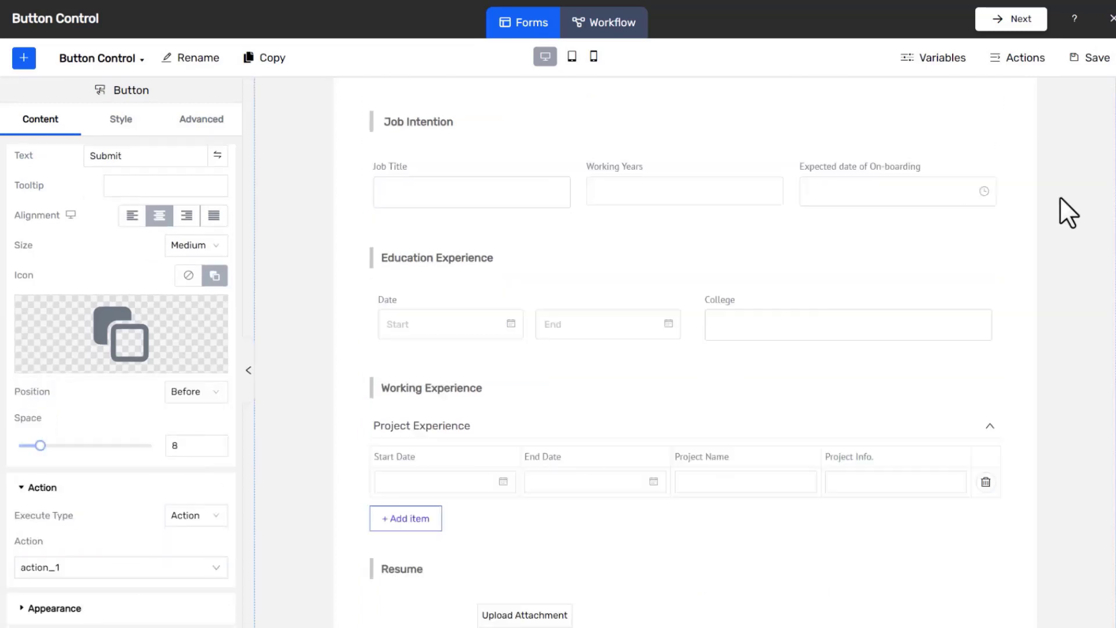
Save the form, publish it as a new version and open the published form.
left_click(1090, 58)
left_click(1012, 19)
left_click(1017, 22)
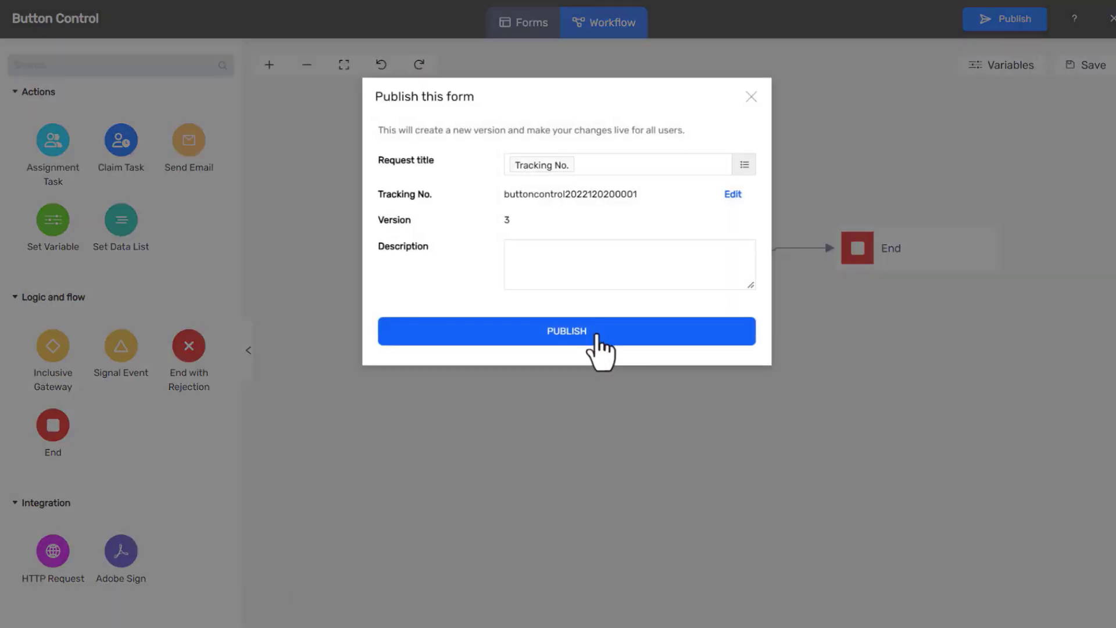
left_click(594, 332)
left_click(600, 288)
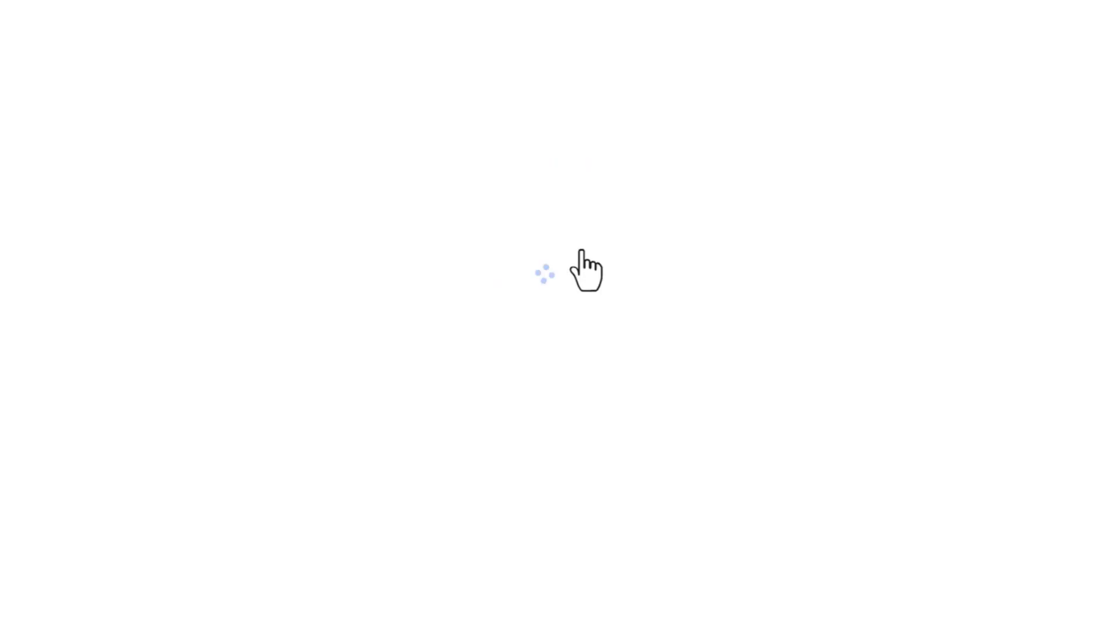
Look through the published Job Application Form and test its Learn more button.
scroll(583, 351, "down", 5)
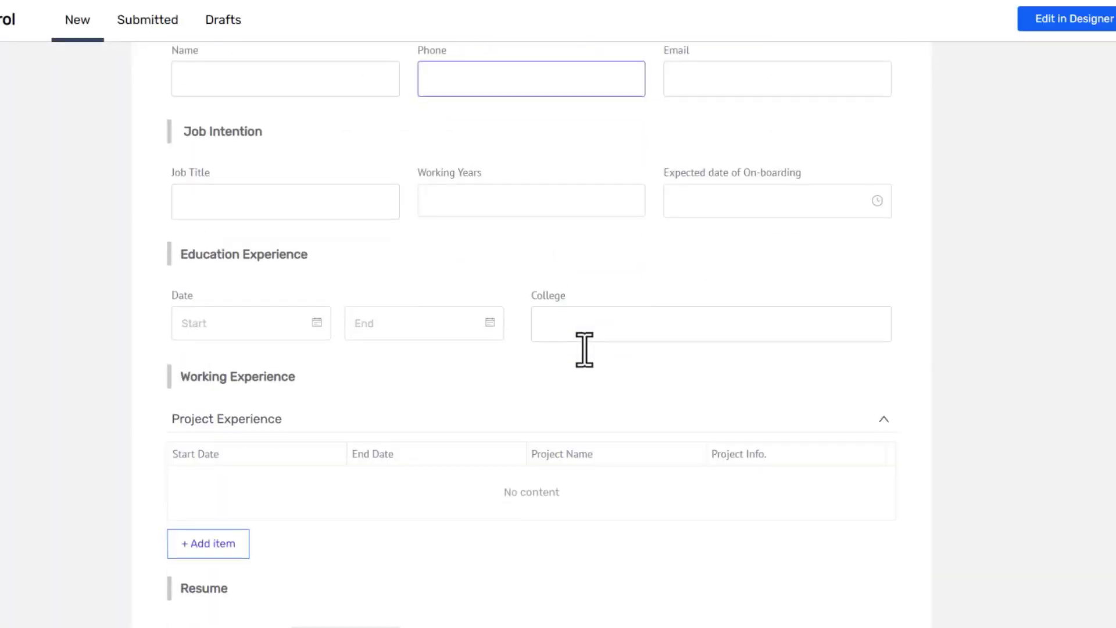
scroll(583, 351, "up", 3)
scroll(749, 163, "up", 2)
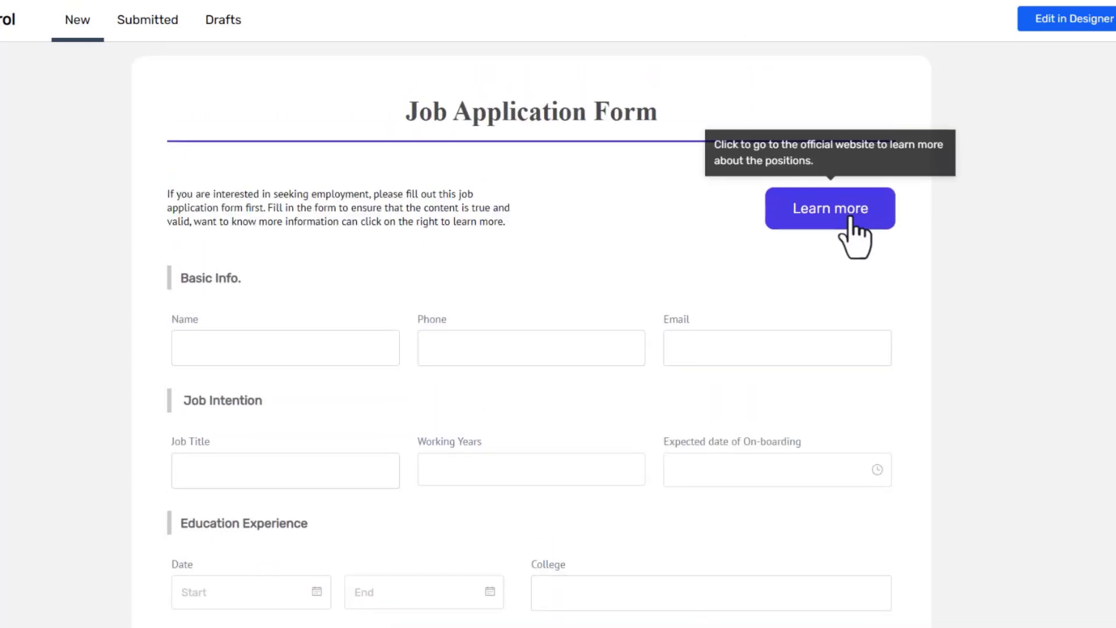
left_click(850, 218)
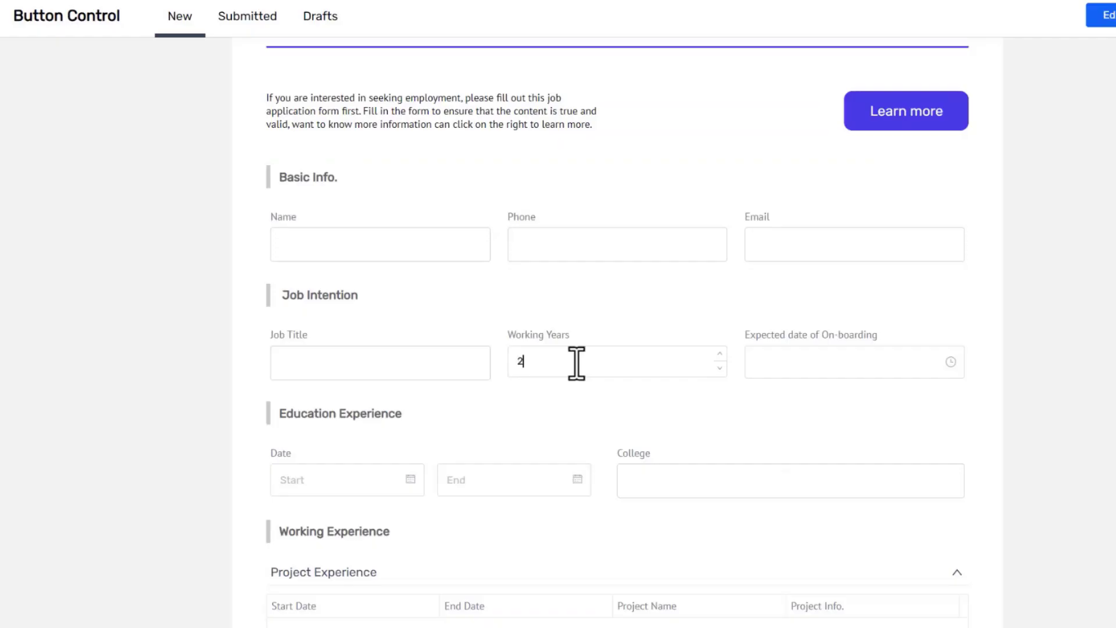
Test submitting the form with Working Years at 2 and accept the confirmation dialog.
scroll(577, 363, "down", 5)
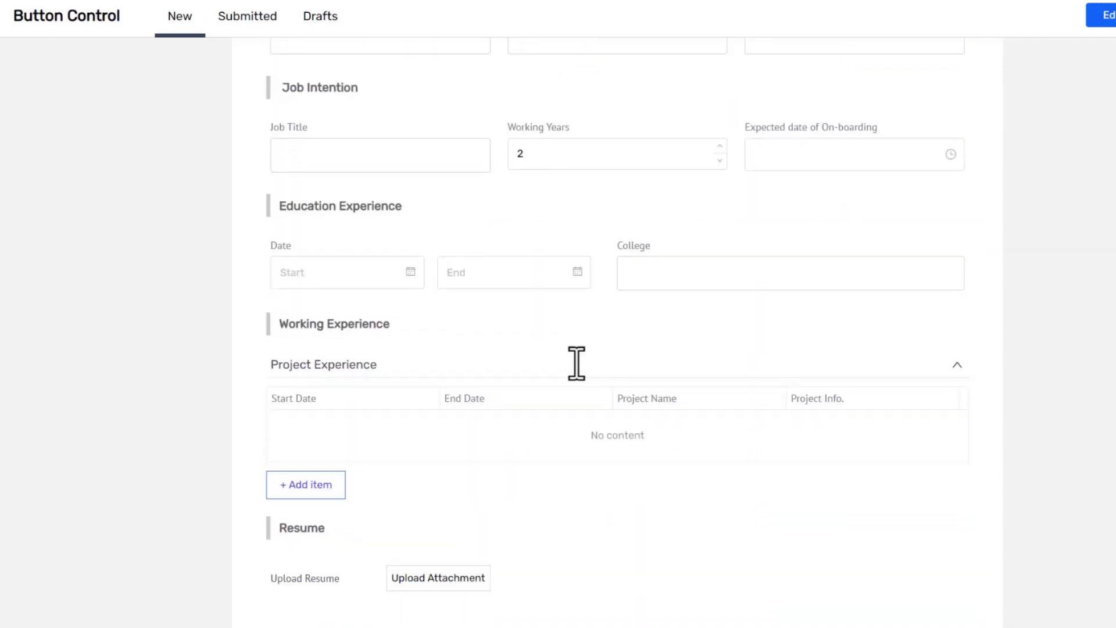
left_click(721, 546)
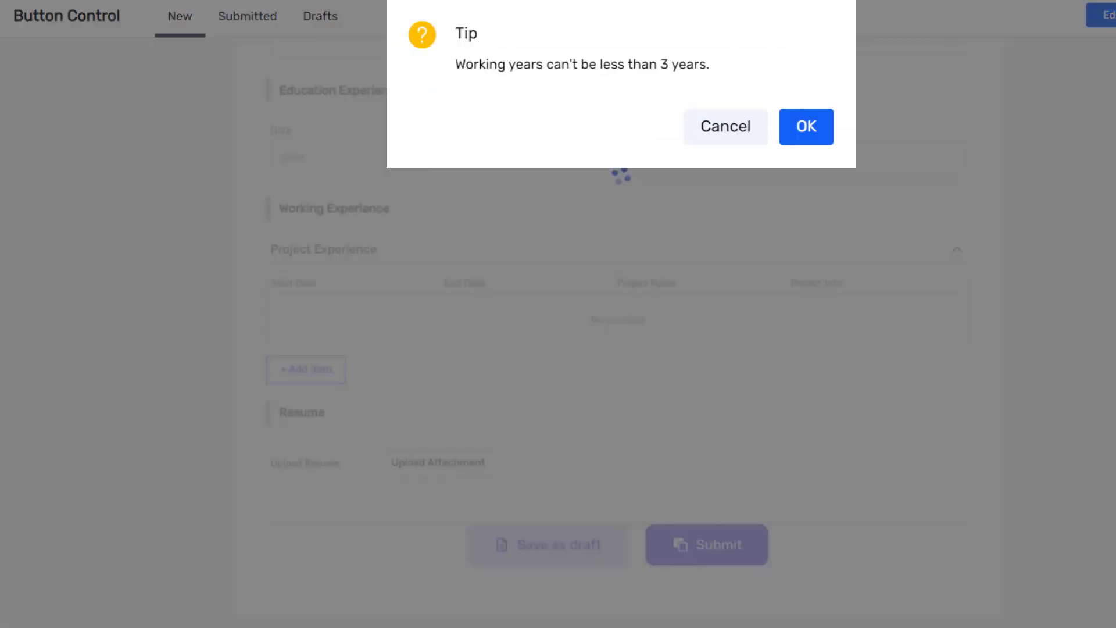
left_click(806, 126)
Change Working Years under Job Intention to 4 and submit the form again.
scroll(735, 249, "up", 7)
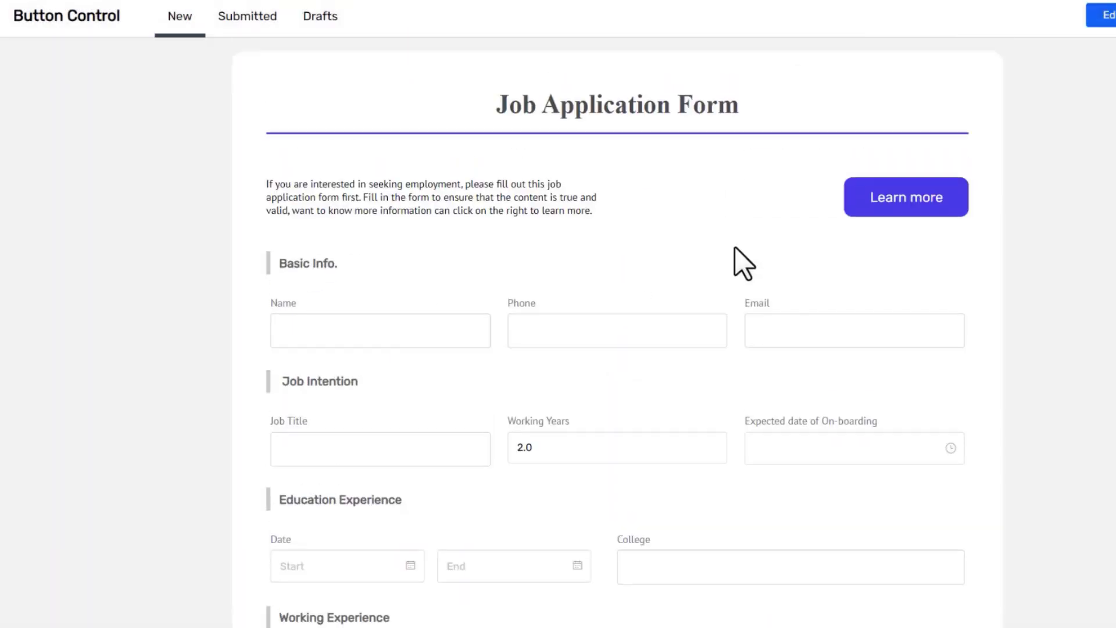
left_click_drag(560, 443, 498, 445)
type("4")
left_click(606, 486)
scroll(605, 486, "down", 7)
left_click(708, 547)
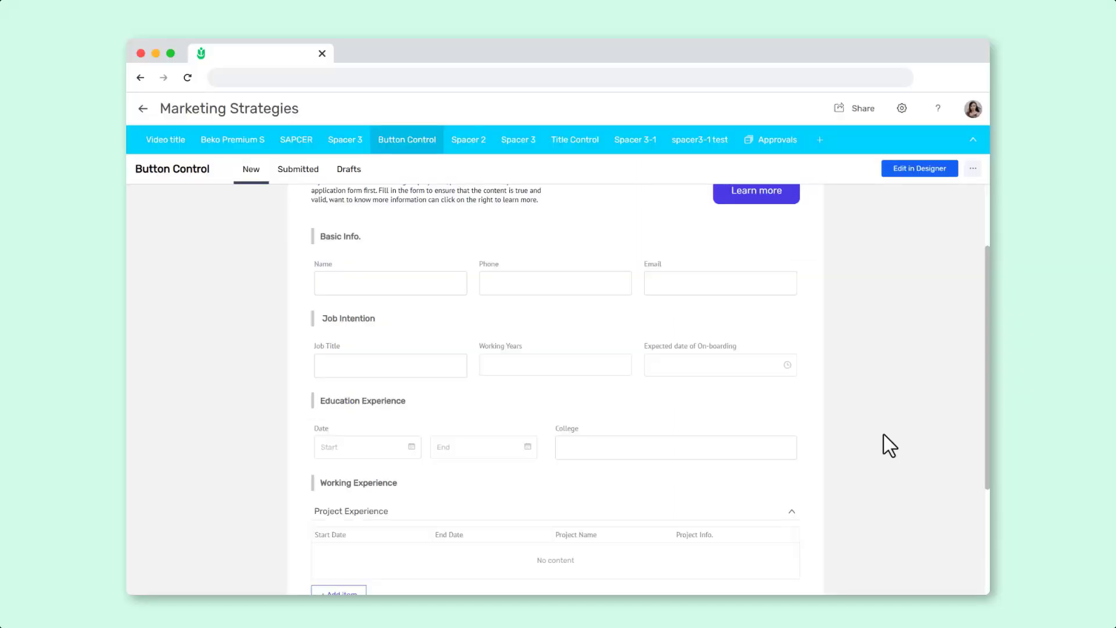
scroll(884, 435, "up", 3)
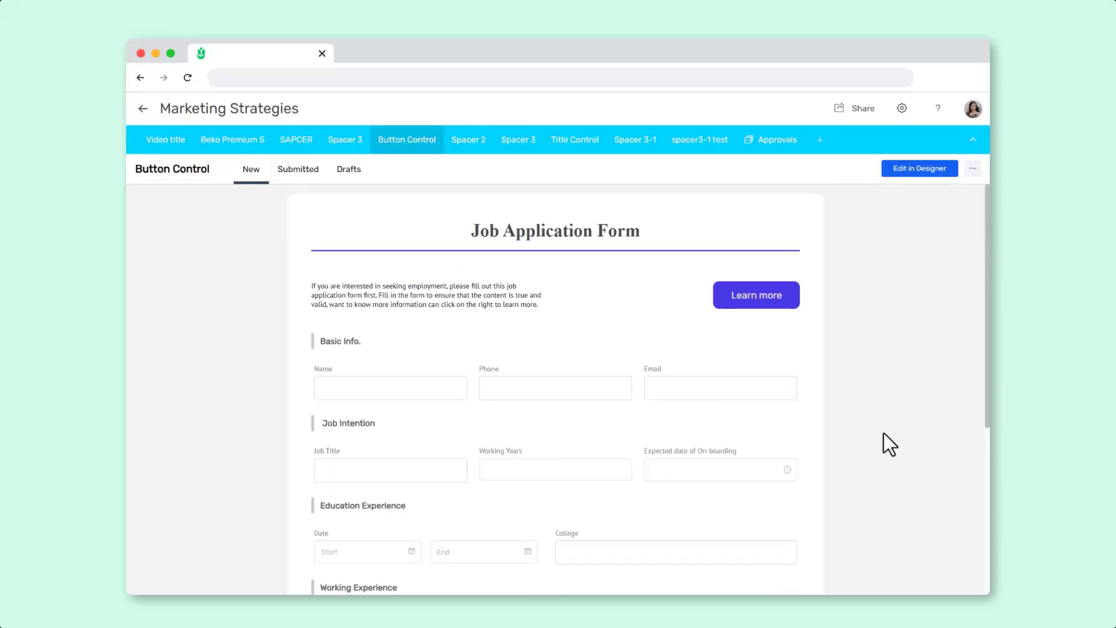
scroll(884, 432, "down", 5)
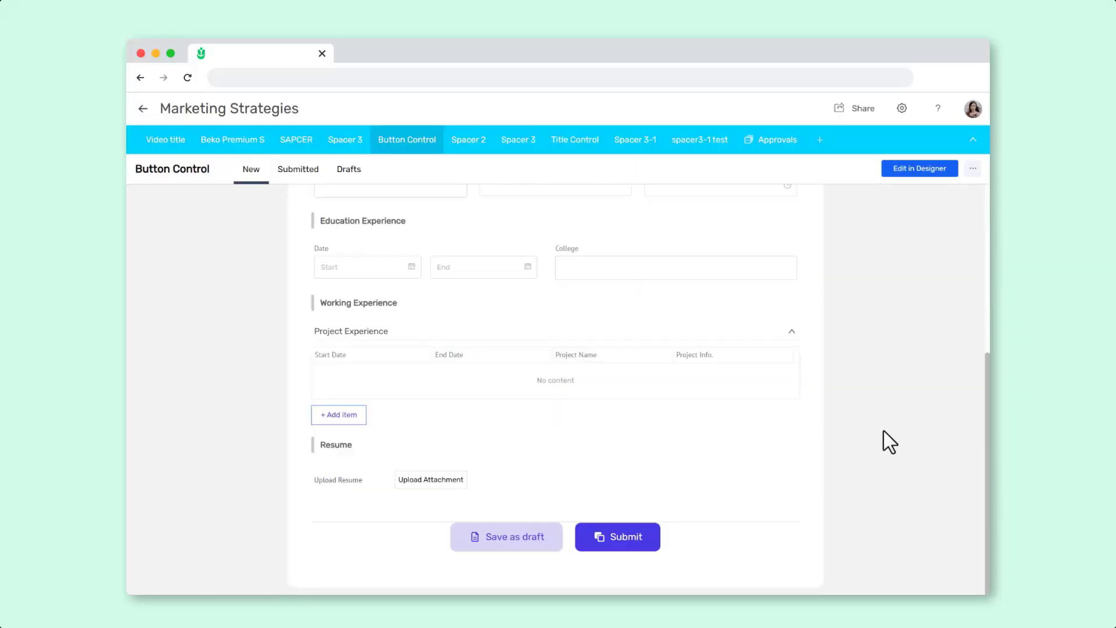
scroll(884, 433, "up", 3)
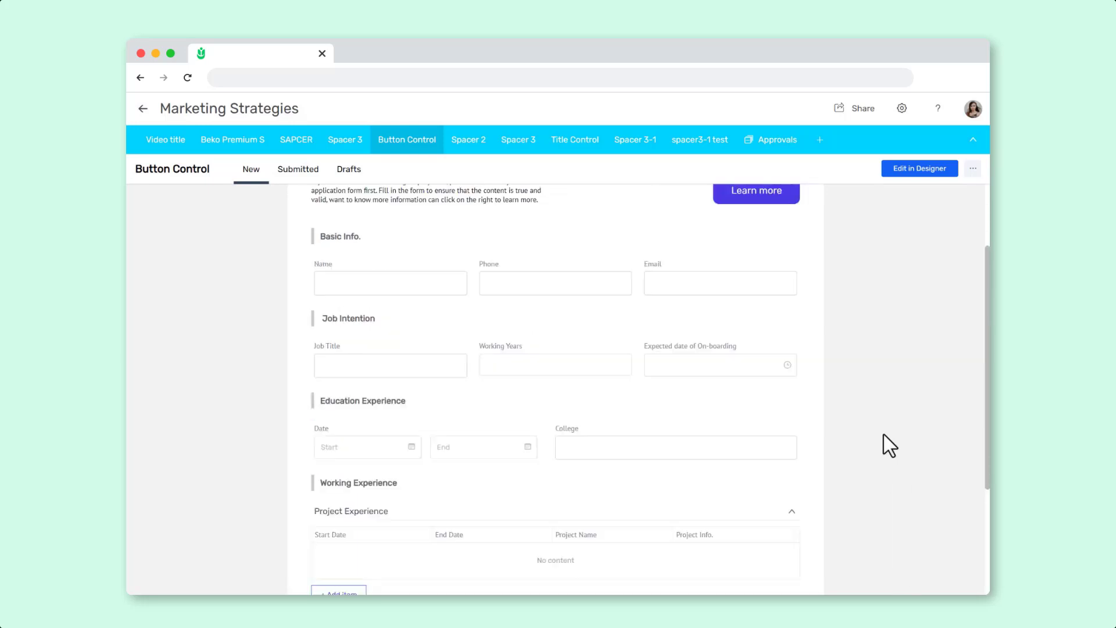
scroll(883, 434, "up", 2)
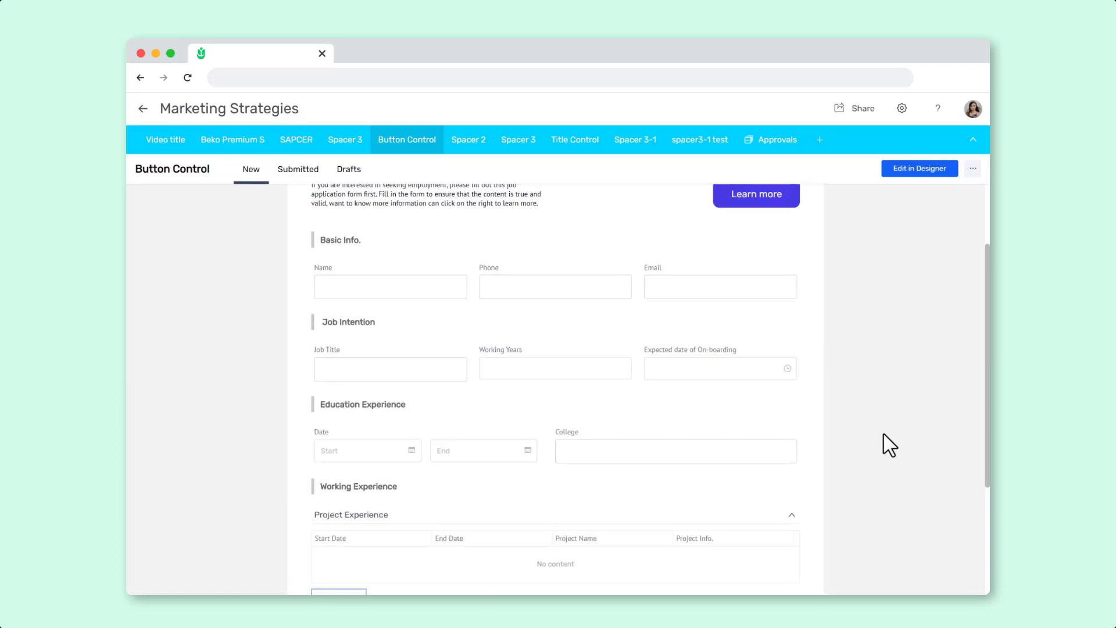